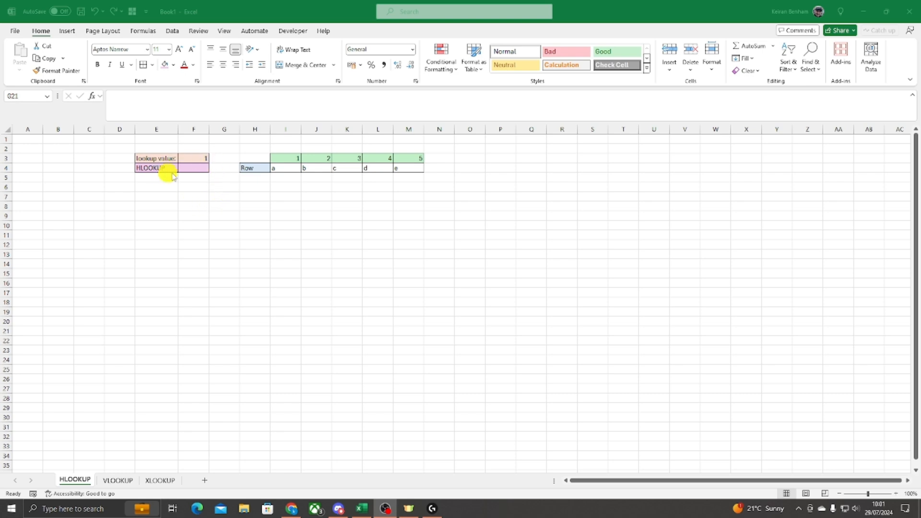
- Start an HLOOKUP formula in cell F4 with F3 as the lookup value
click(193, 168)
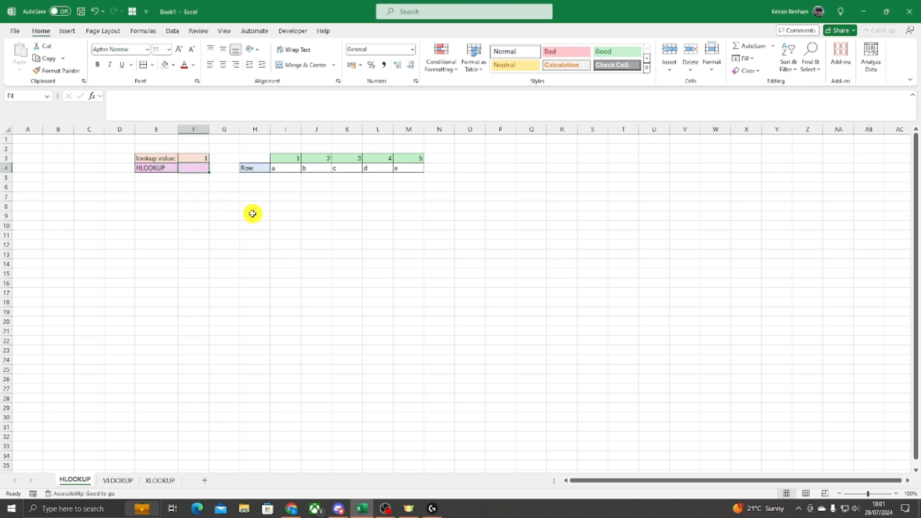
text(=)
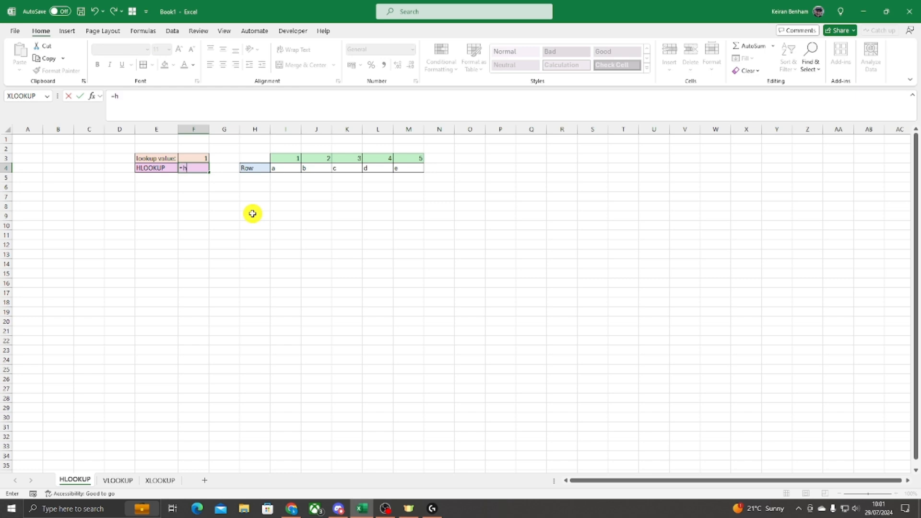
text(hloo)
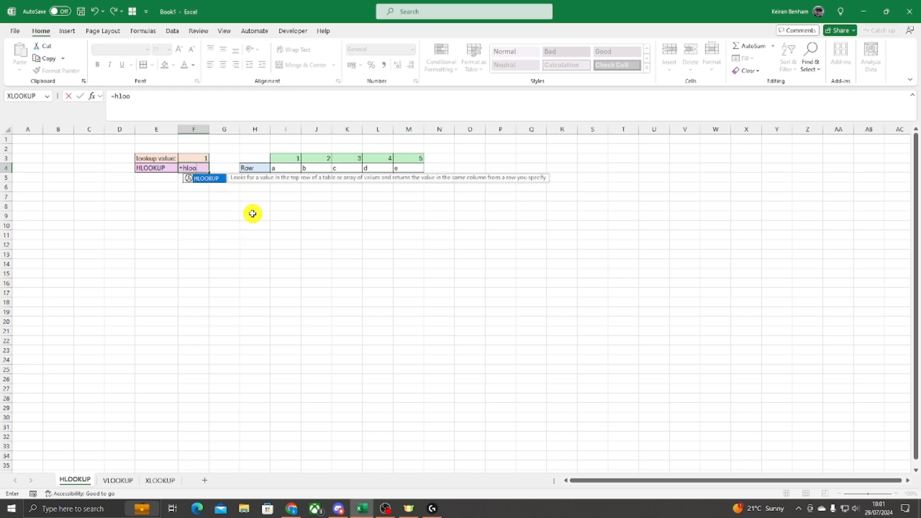
text(kup)
double_click(209, 182)
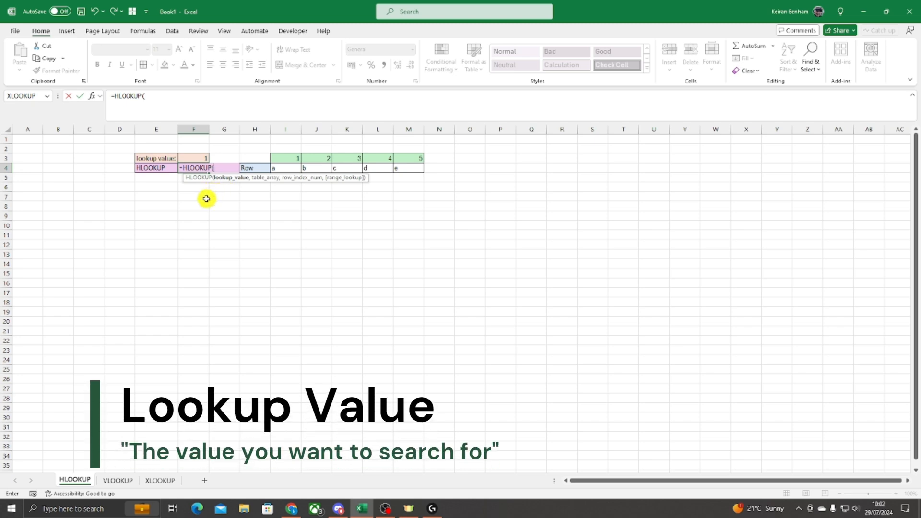
click(196, 159)
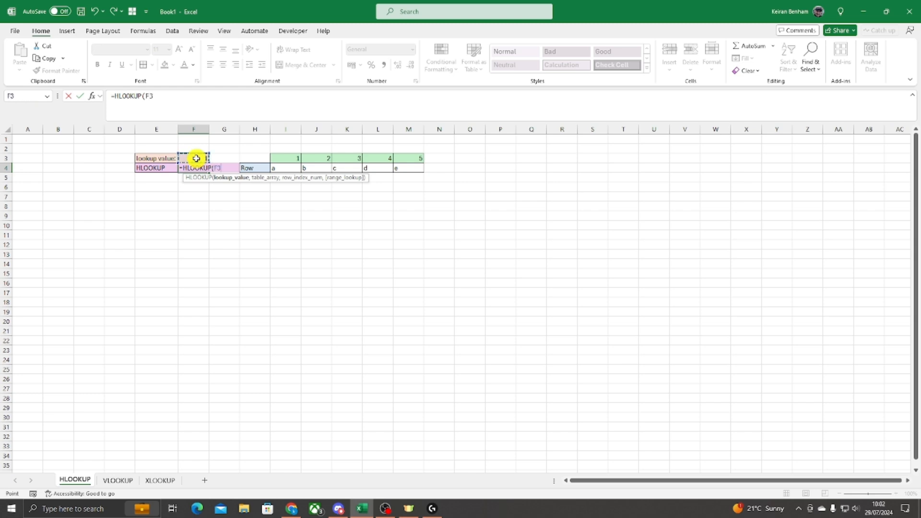
text(,)
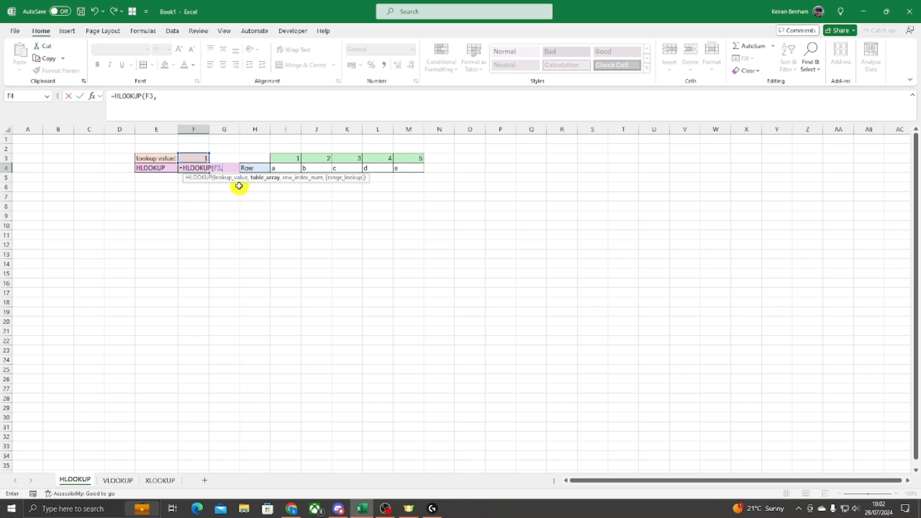
- Complete the HLOOKUP formula with table array H3:M4 and row index 2, omitting the range lookup argument
drag(257, 159, 413, 169)
text(,2)
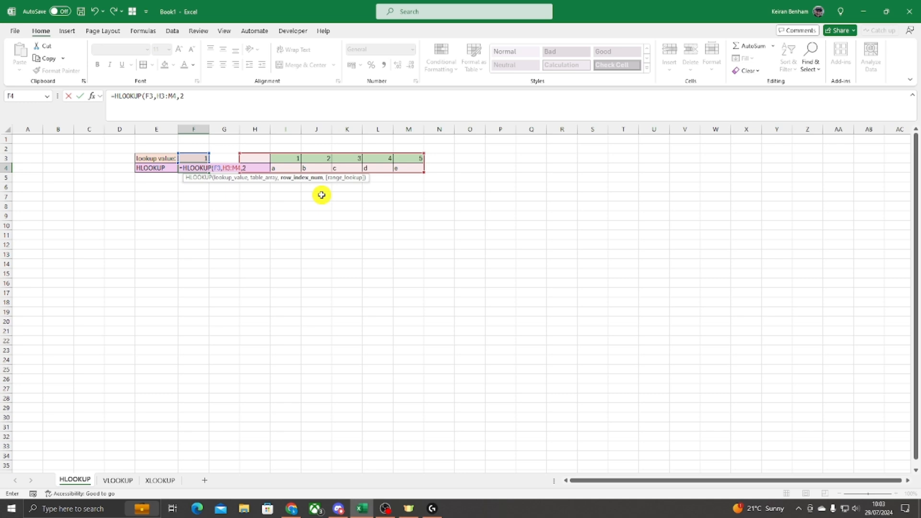
text(,)
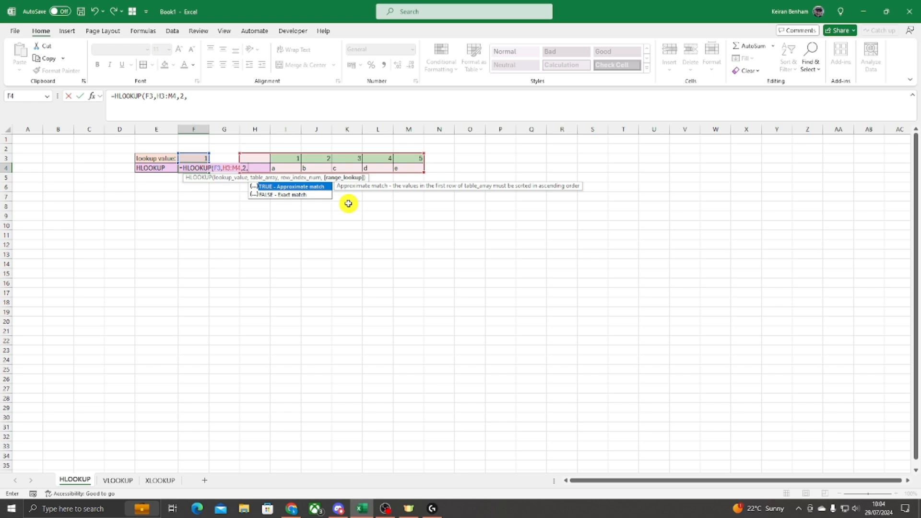
key(BackSpace)
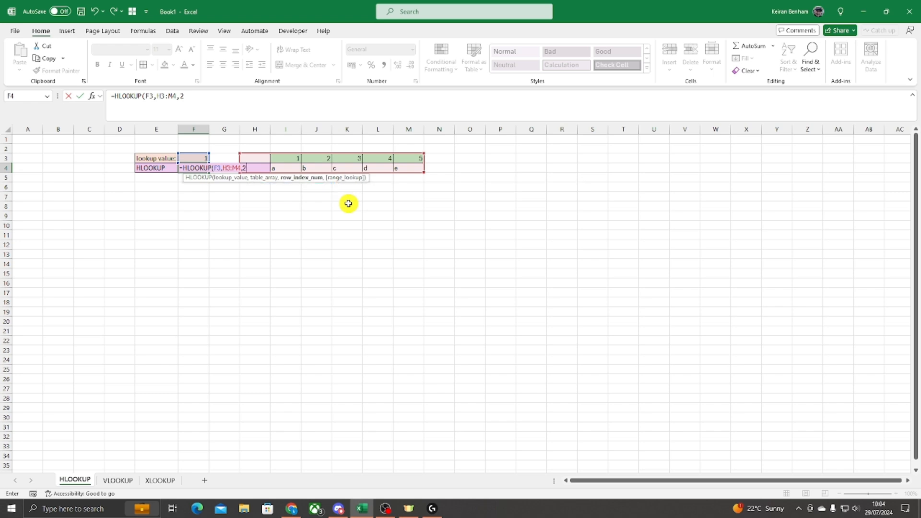
text())
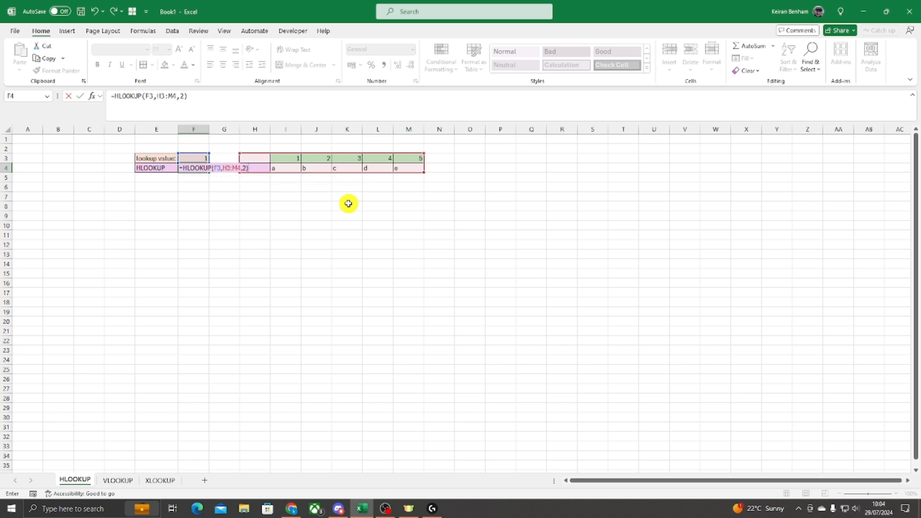
key(Return)
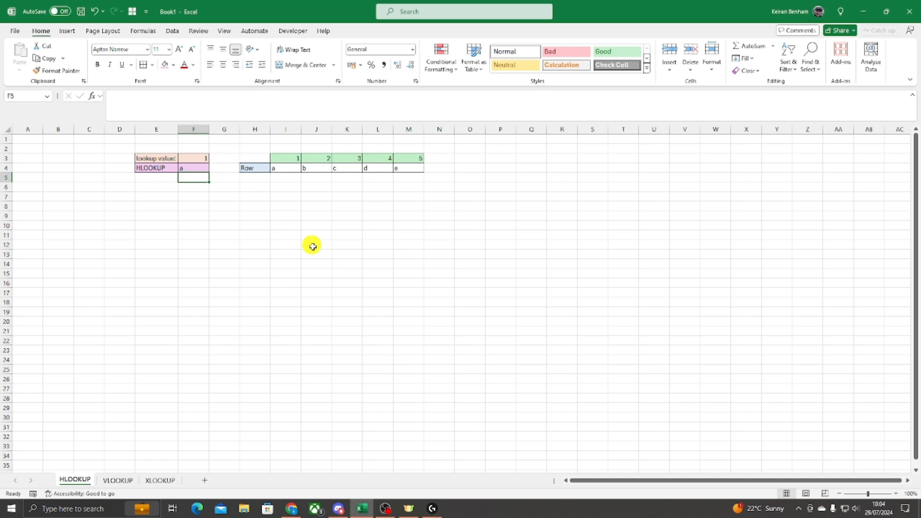
- Examine the HLOOKUP formula in F4 and compare its lookup value with the header row and letter row of the table
click(199, 168)
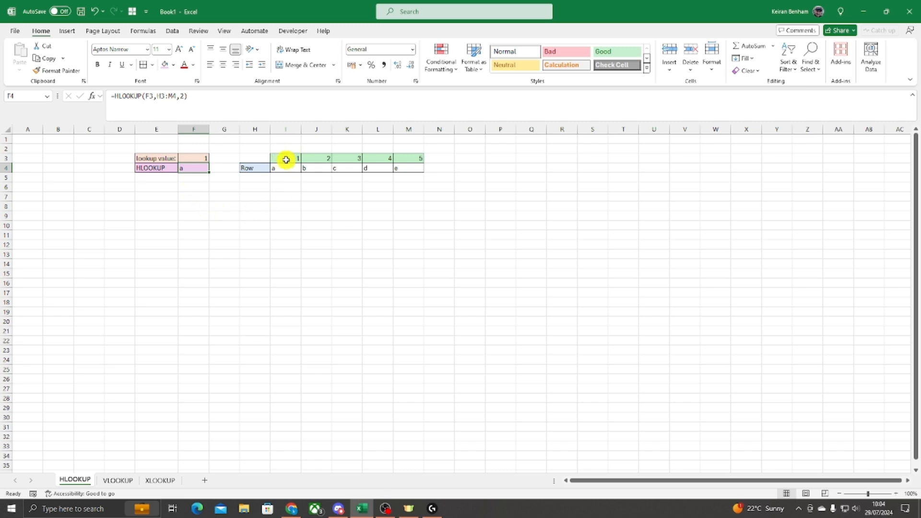
click(285, 158)
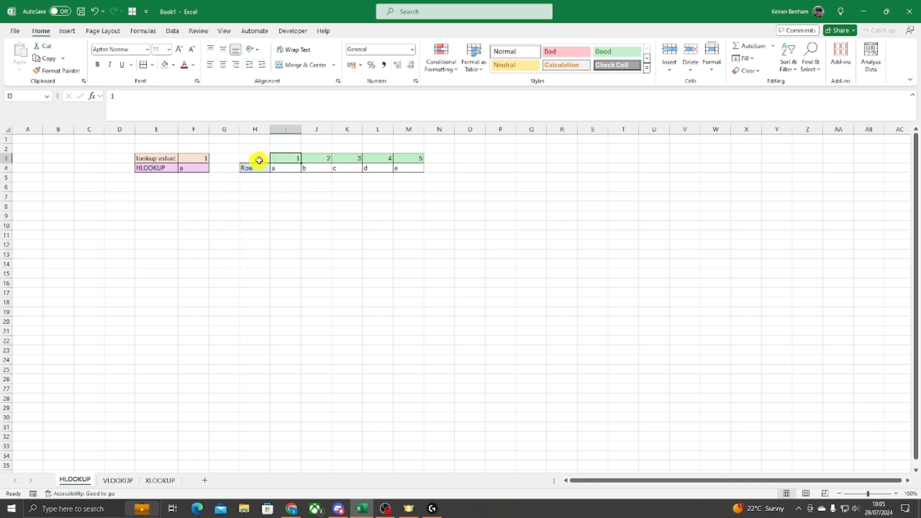
click(199, 159)
click(253, 156)
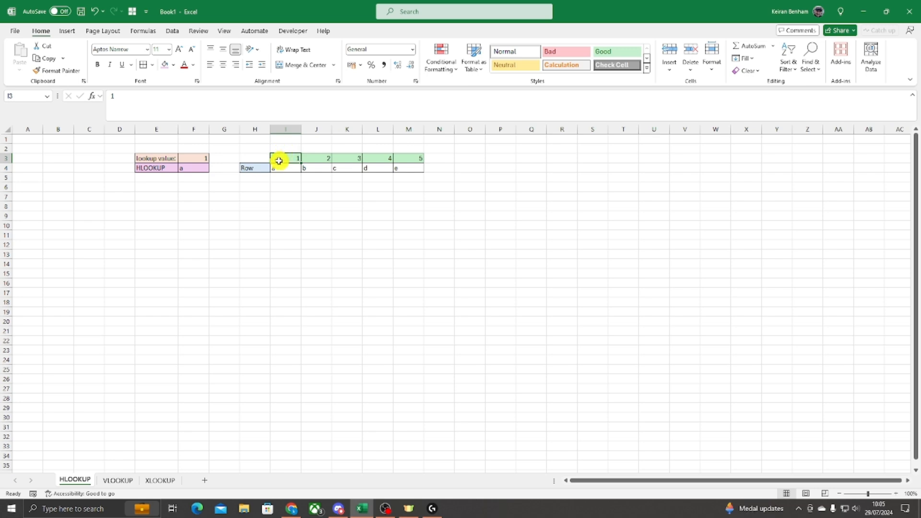
drag(260, 168, 419, 167)
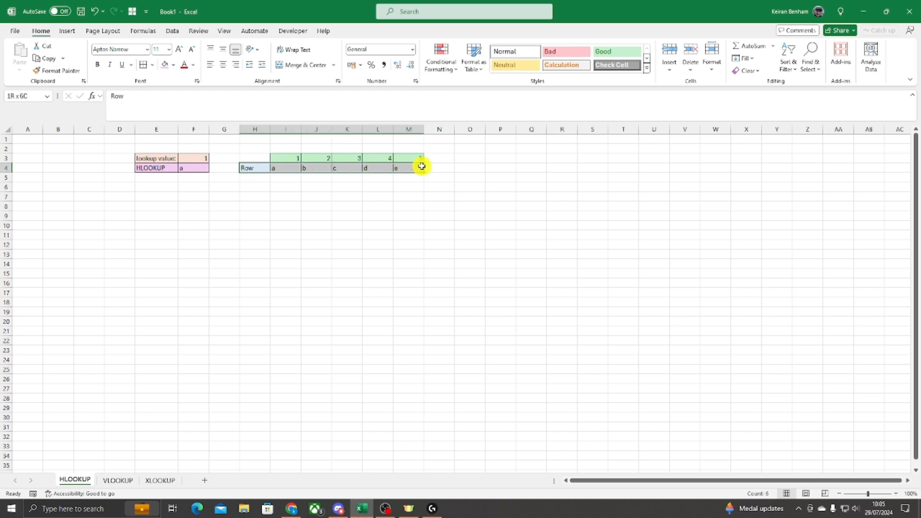
click(346, 196)
click(288, 157)
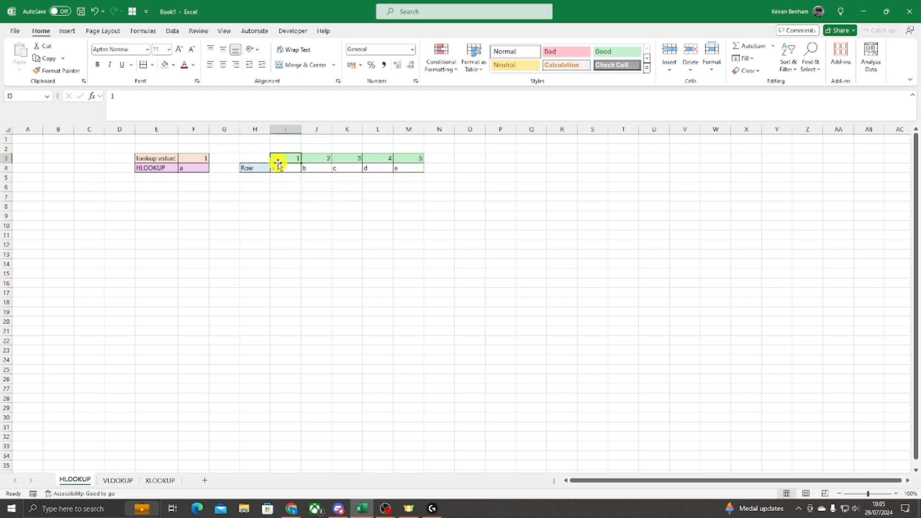
click(279, 170)
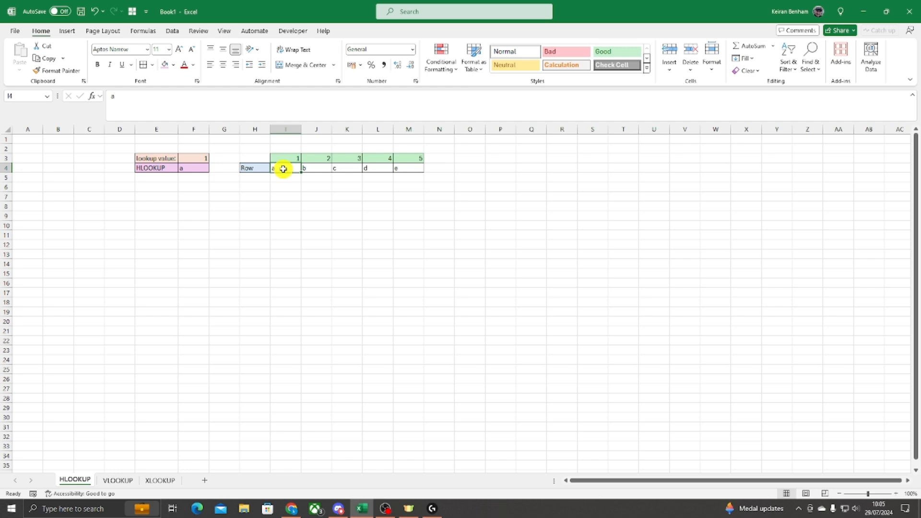
- Test the HLOOKUP by setting the lookup value in F3 to 2, 3, 4 and finally 5
click(203, 179)
click(200, 158)
click(214, 158)
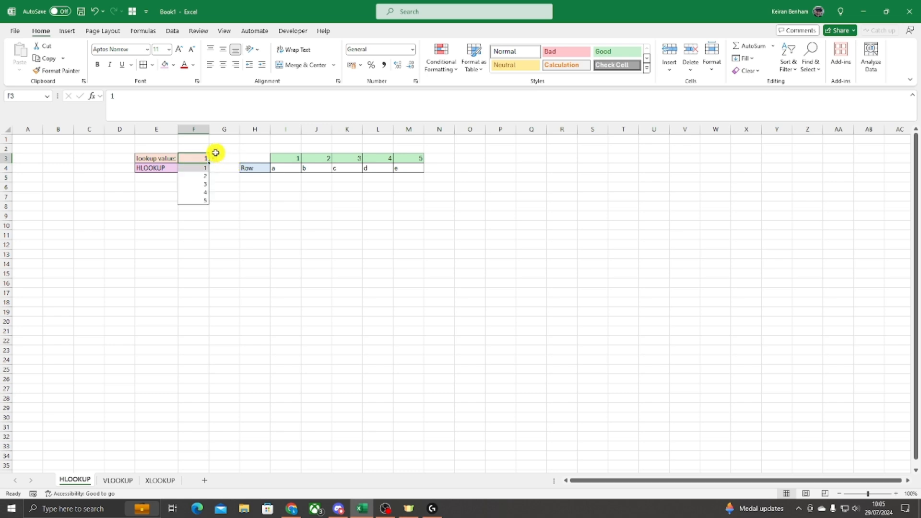
click(195, 177)
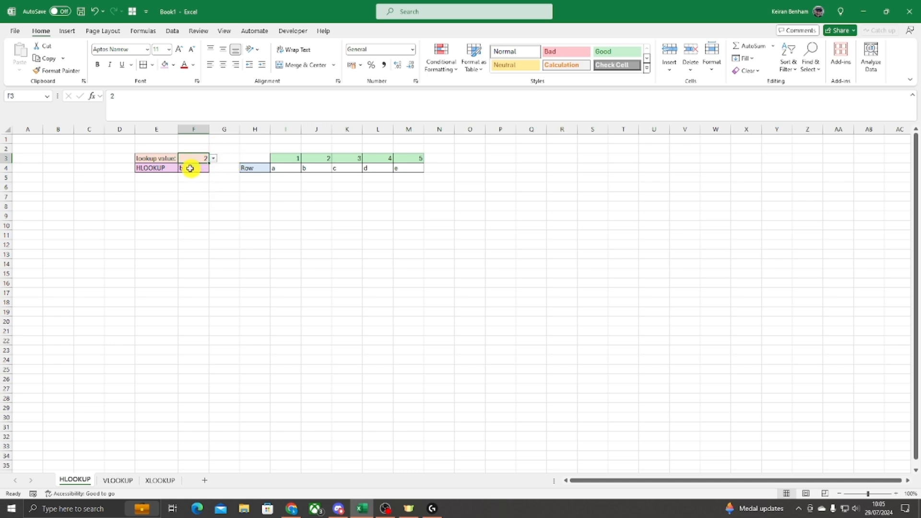
click(212, 160)
click(197, 185)
click(213, 158)
click(197, 194)
click(213, 158)
click(198, 203)
click(201, 178)
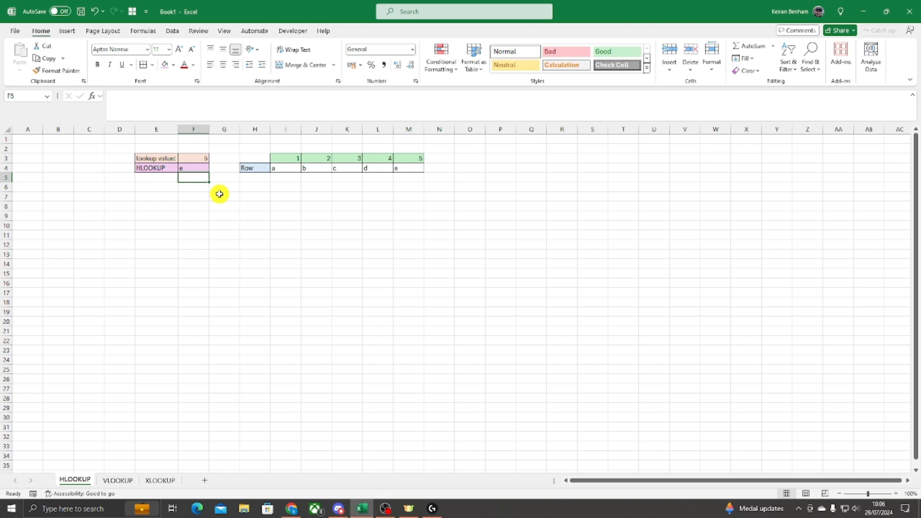
- Examine the table range H3:M4, its number row, its letter row and the empty cells beneath it
drag(256, 157, 411, 167)
click(322, 188)
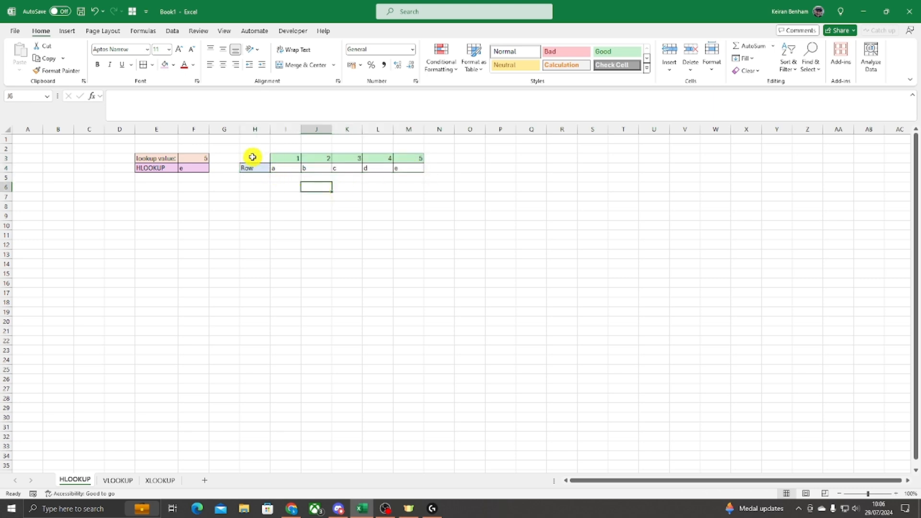
drag(256, 157, 404, 171)
click(294, 187)
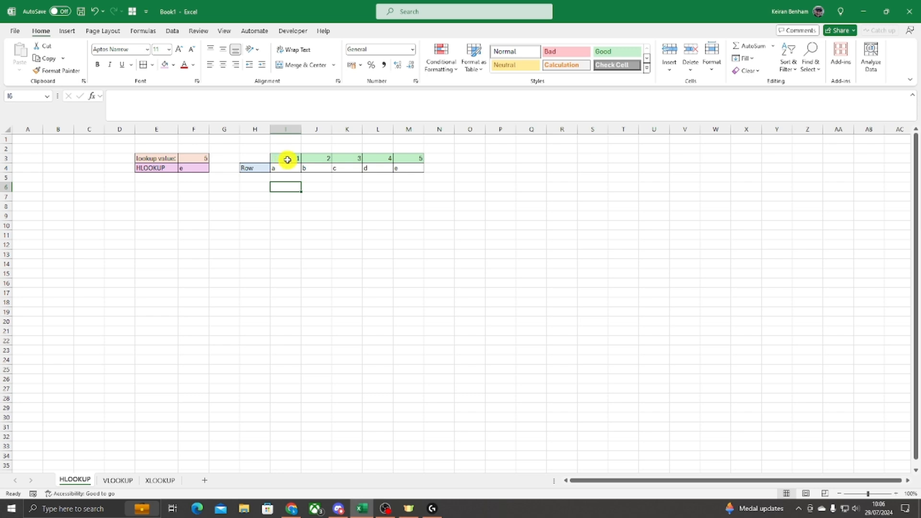
click(287, 168)
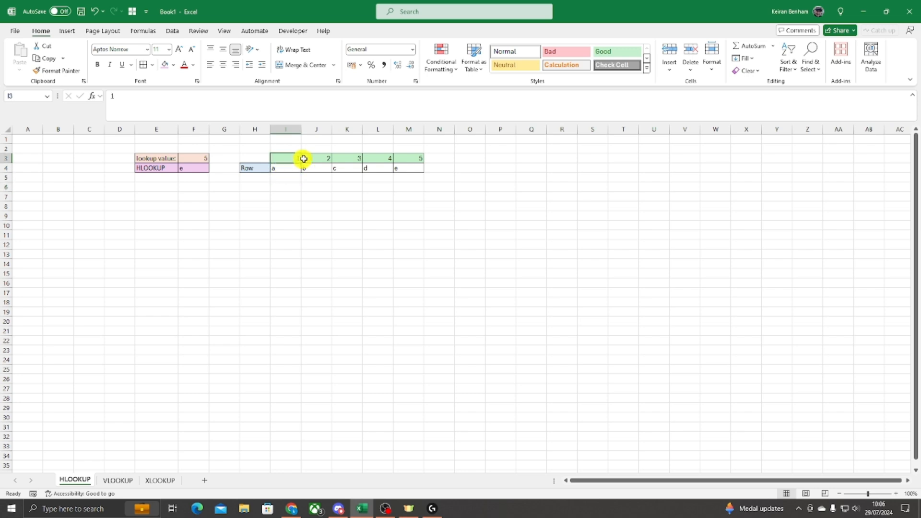
drag(295, 159, 418, 156)
click(299, 182)
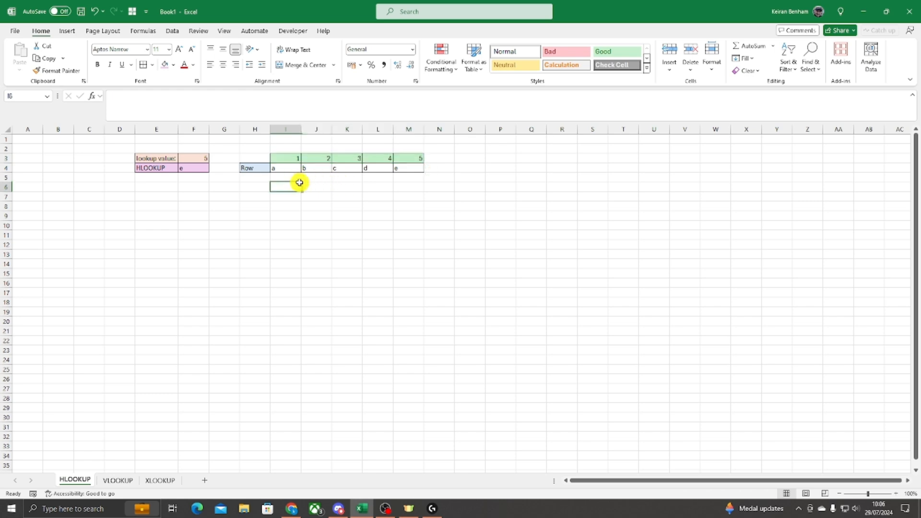
click(283, 170)
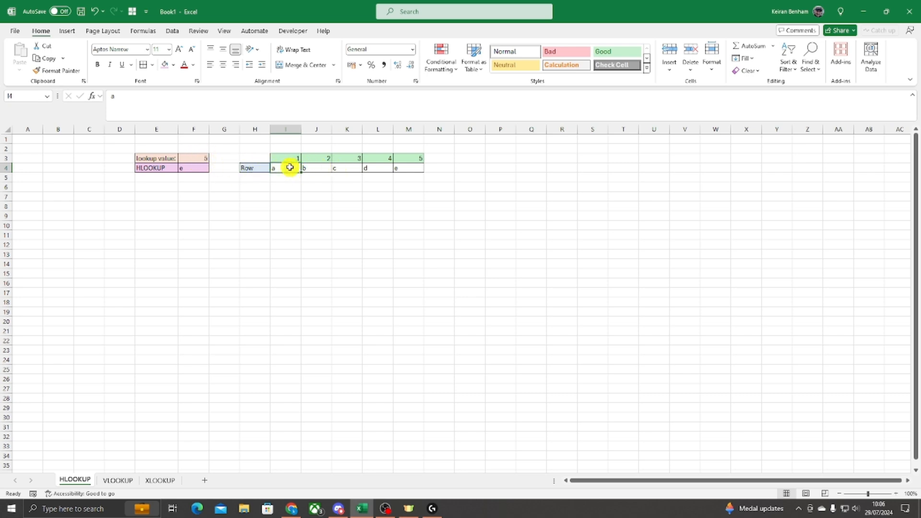
click(273, 158)
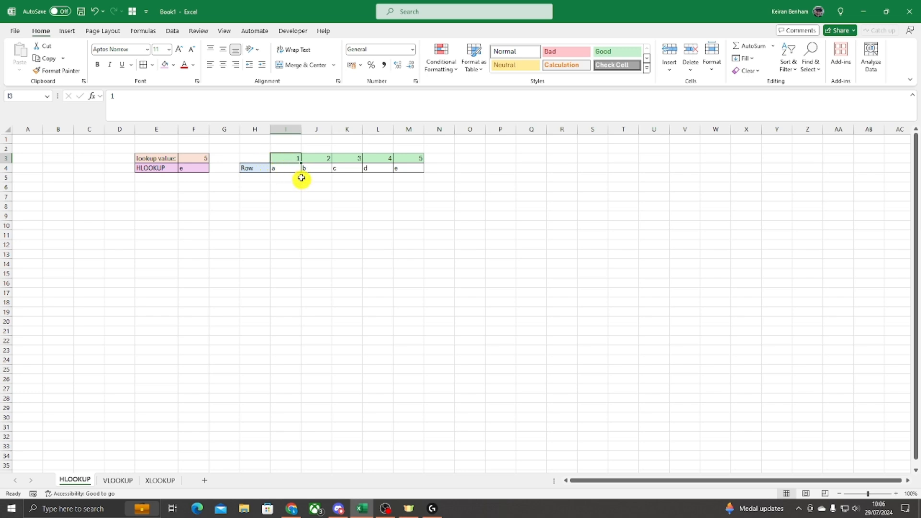
drag(259, 169, 415, 168)
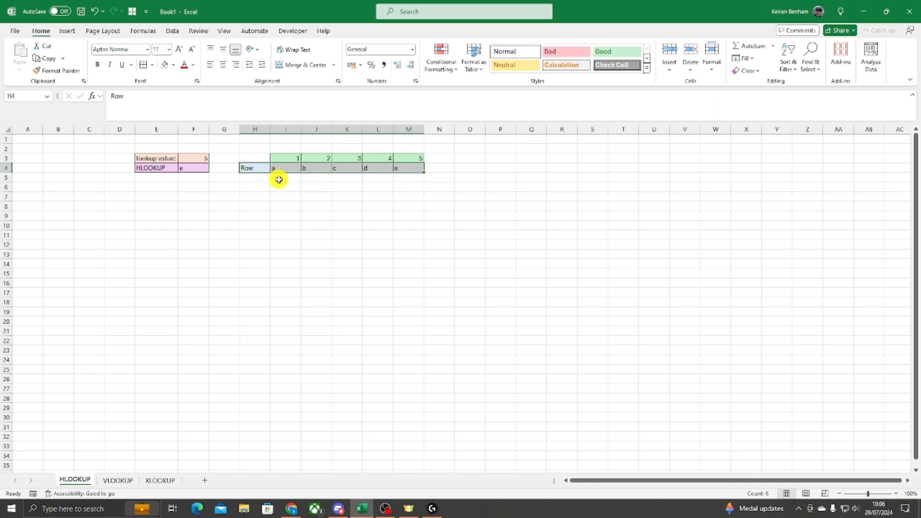
drag(277, 177, 298, 214)
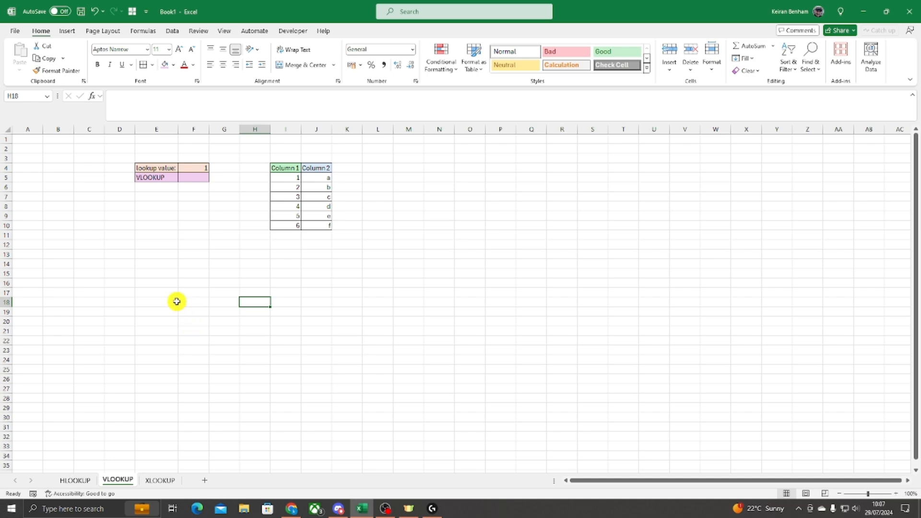
- Start a VLOOKUP formula in F5 that uses F4 as the lookup value
click(291, 166)
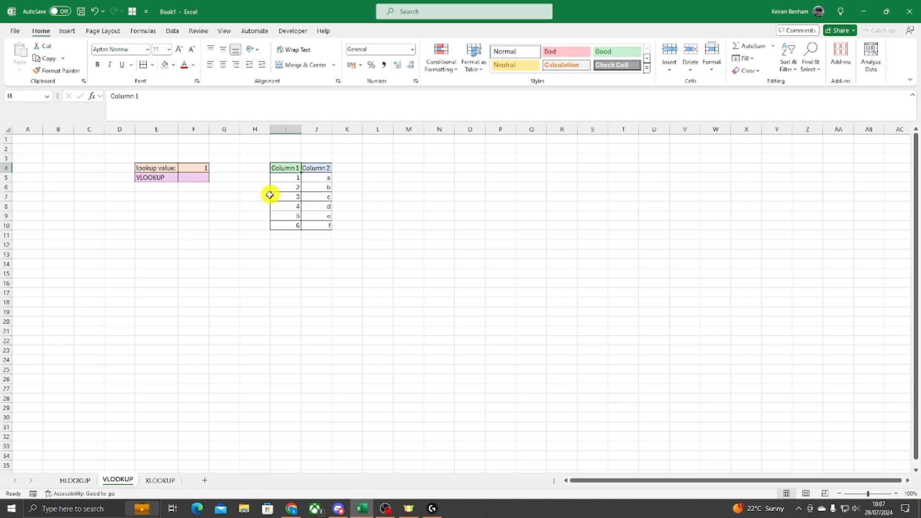
click(187, 178)
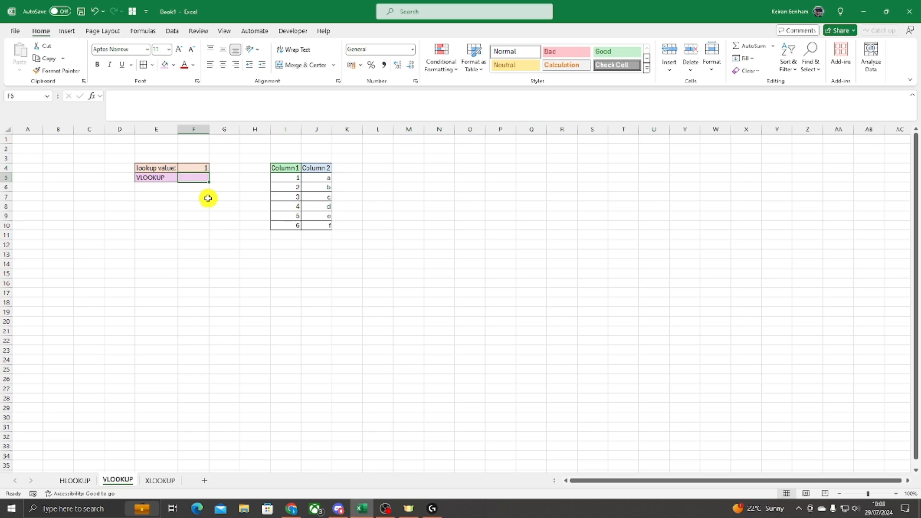
text(=vllo)
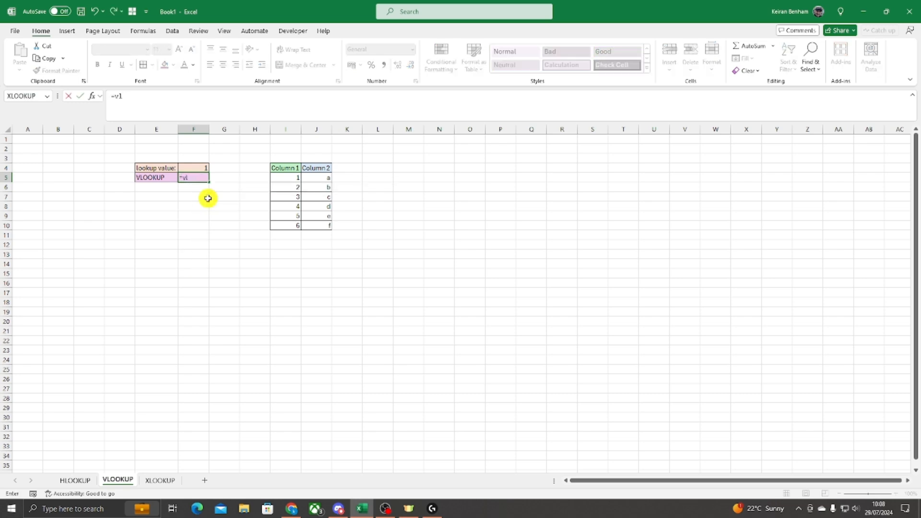
key(BackSpace)
text(oo)
key(Tab)
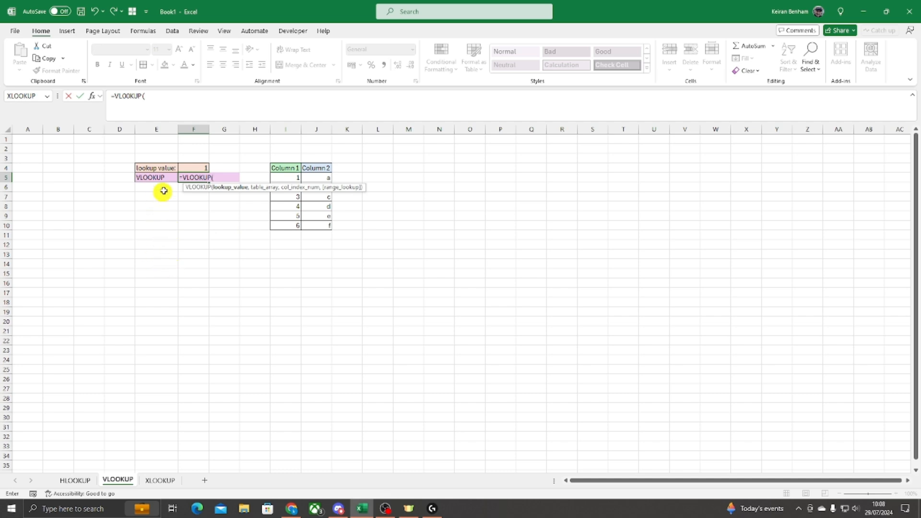
click(194, 167)
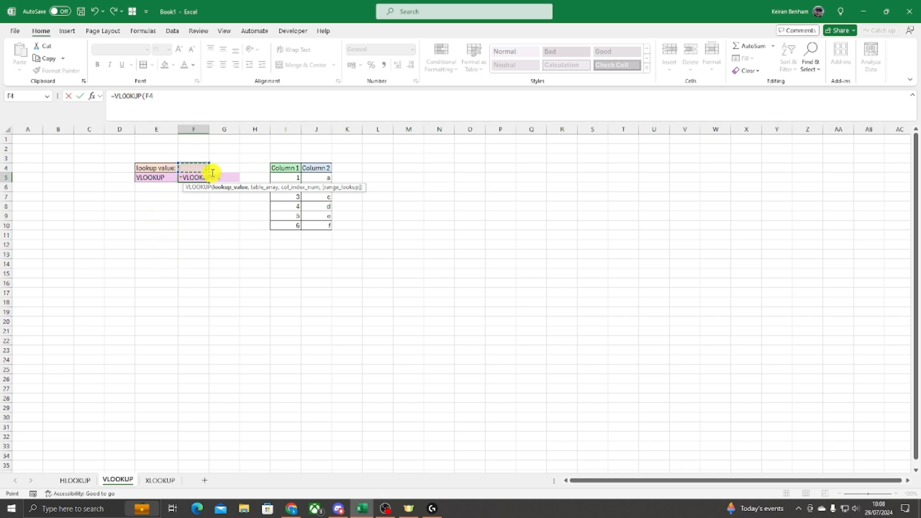
text(,)
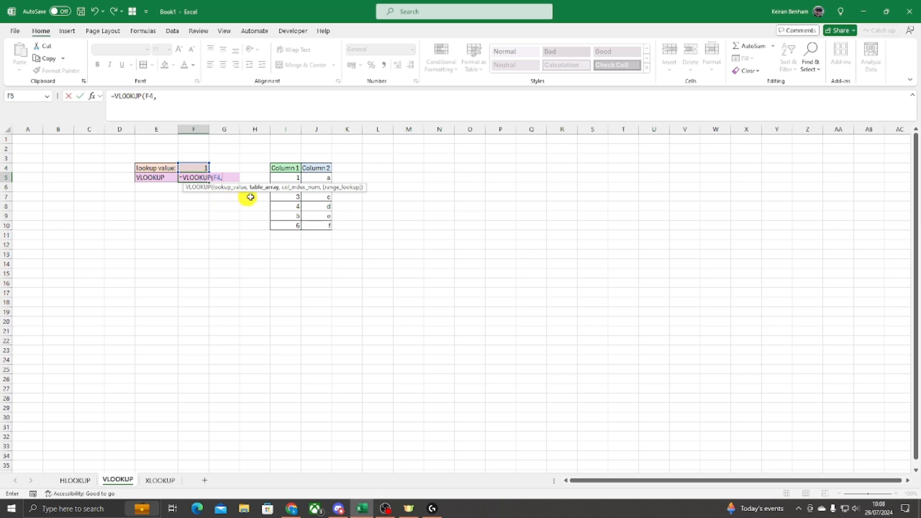
- Complete the VLOOKUP formula with table array I4:J10 and column index 2, omitting the range lookup argument
drag(283, 169, 322, 229)
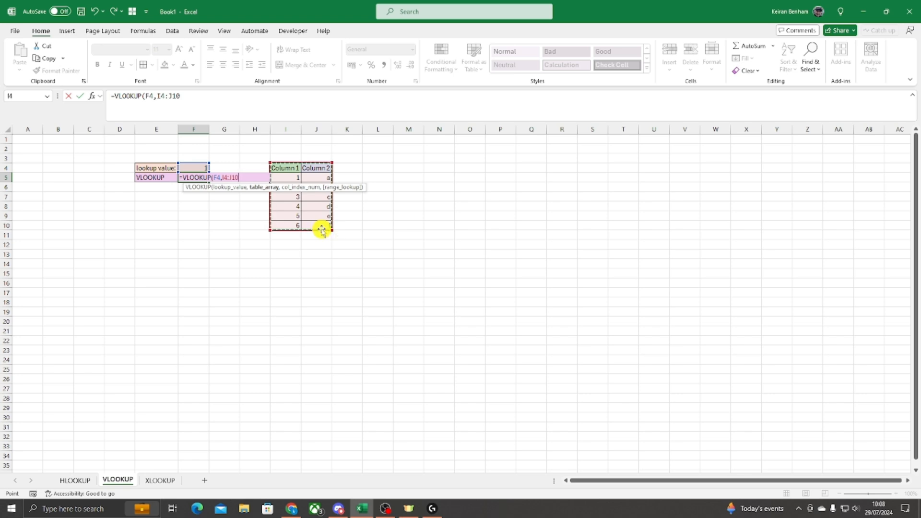
text(,2)
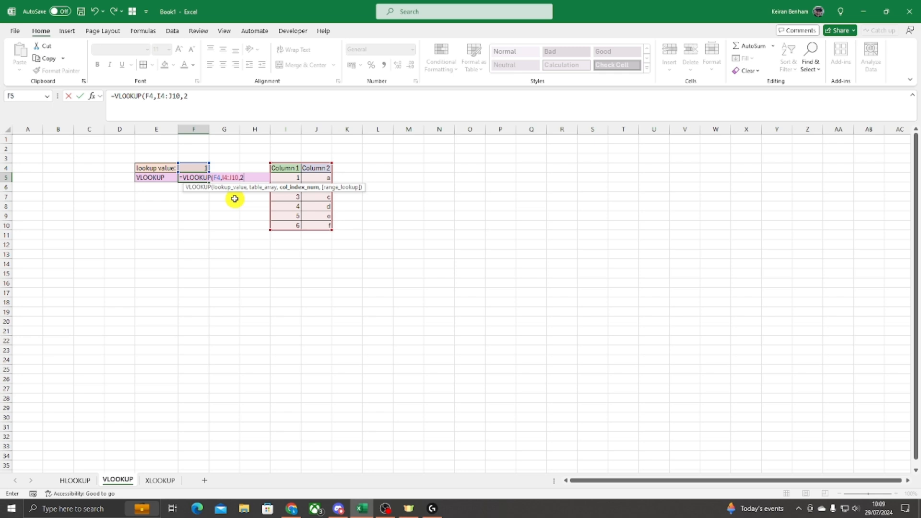
text(,)
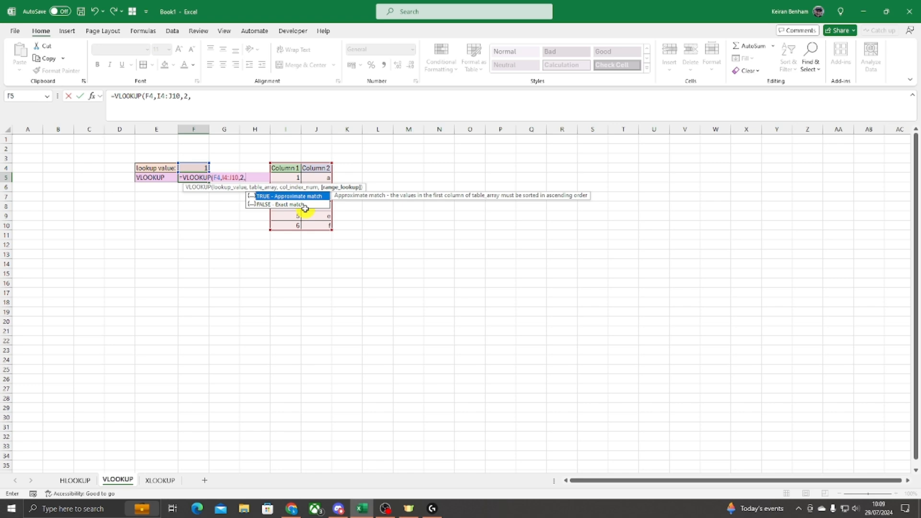
key(BackSpace)
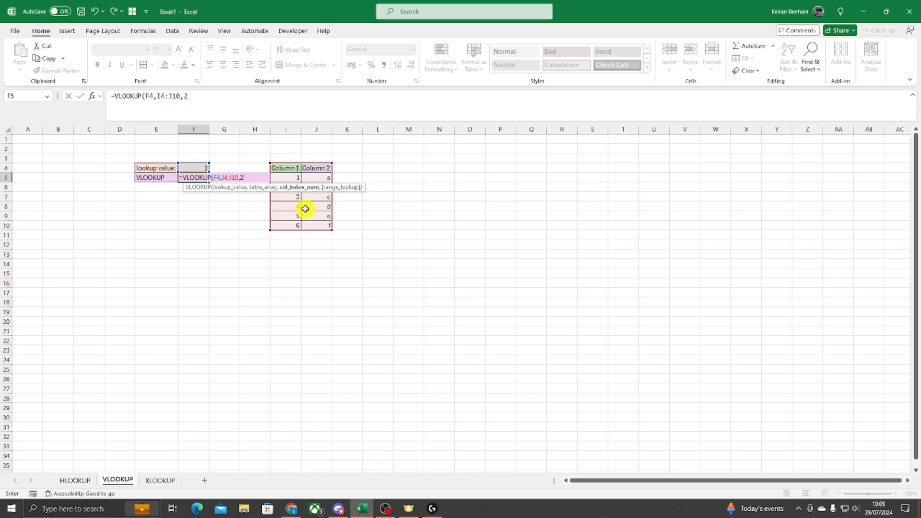
text())
key(Return)
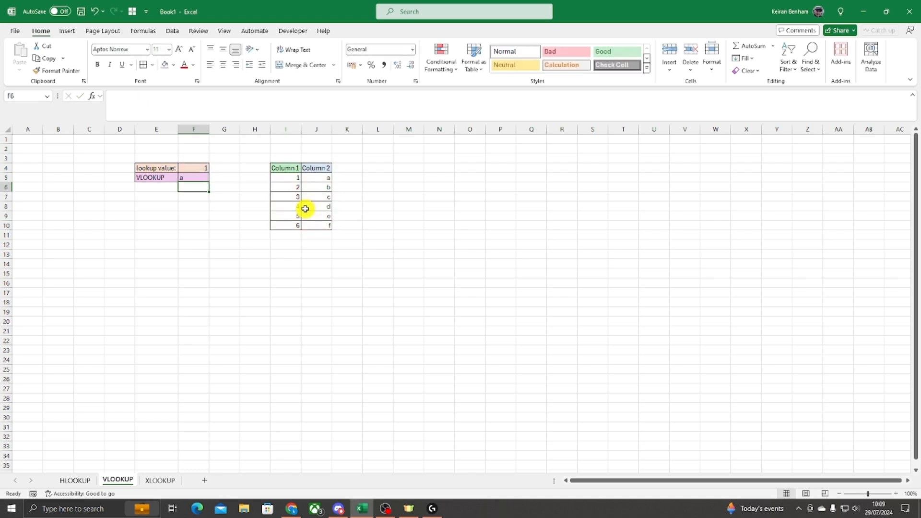
- Examine the VLOOKUP formula in F5 and compare its lookup value with the Column 1 and Column 2 entries of the table
click(195, 179)
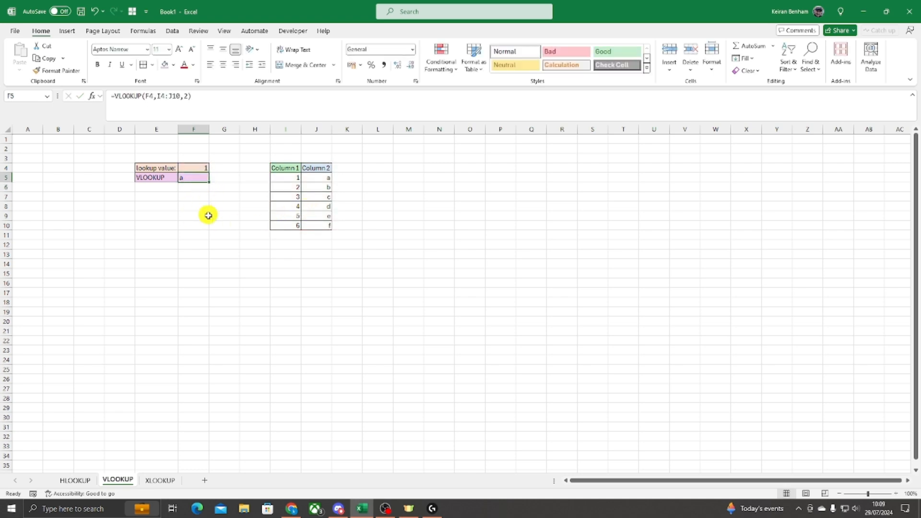
click(190, 169)
click(184, 179)
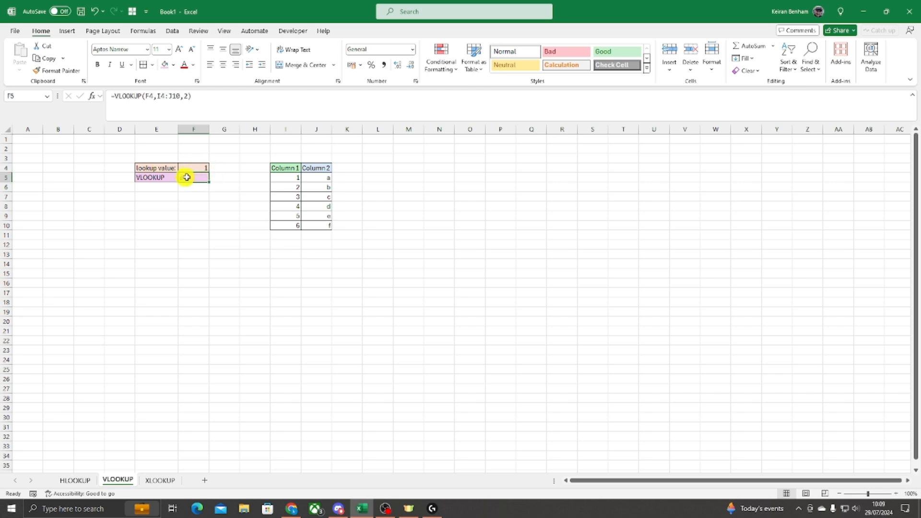
click(293, 179)
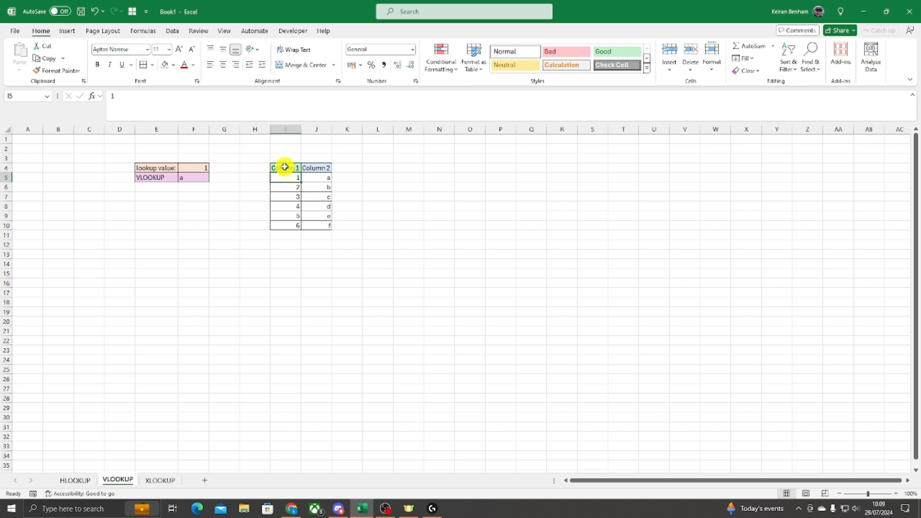
click(204, 167)
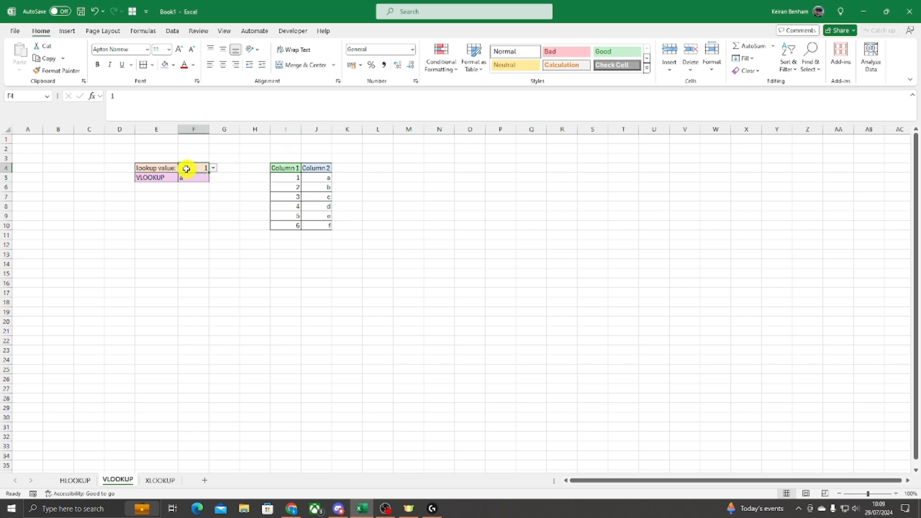
drag(287, 163, 289, 226)
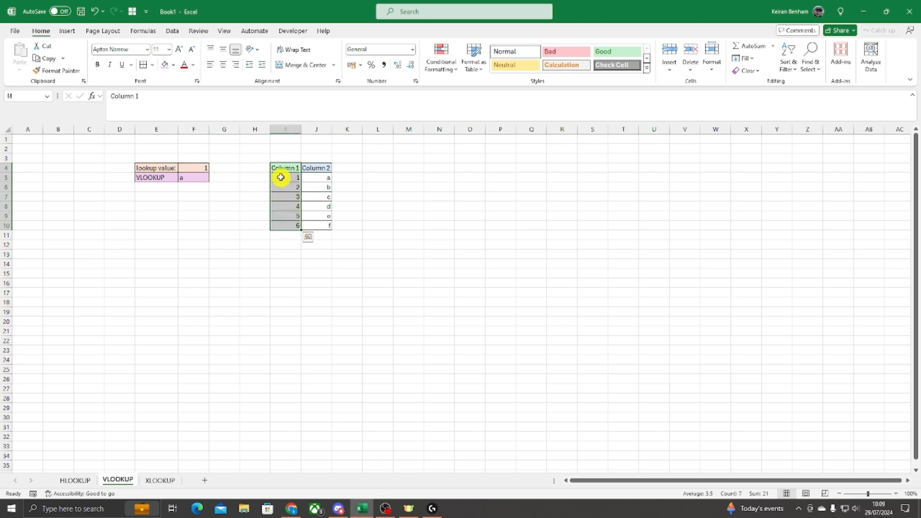
click(284, 178)
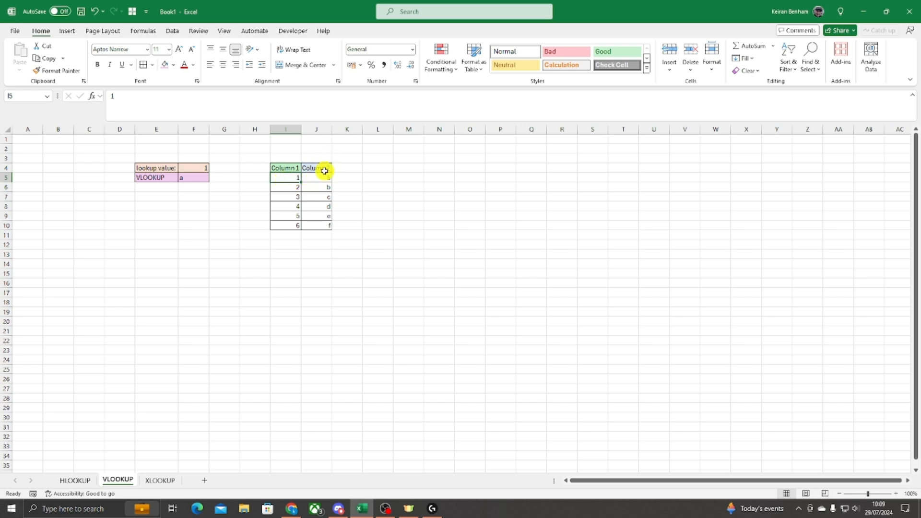
click(319, 179)
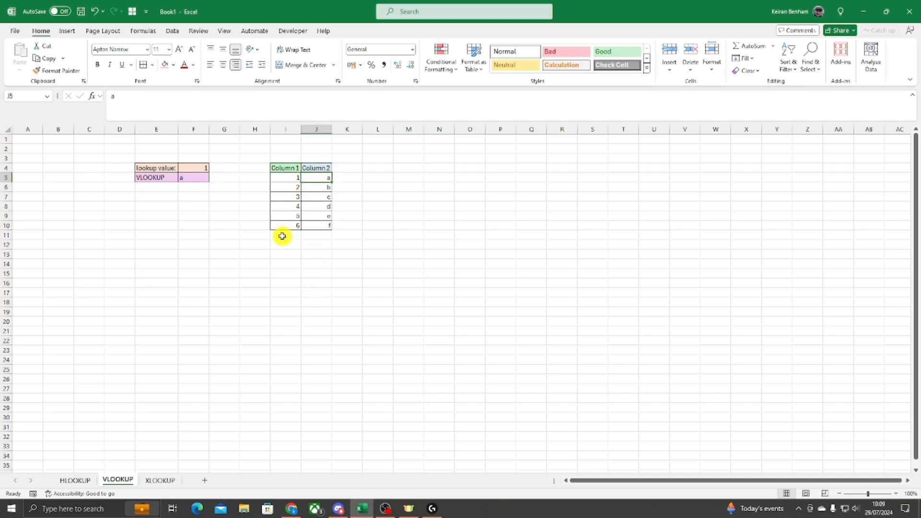
click(188, 179)
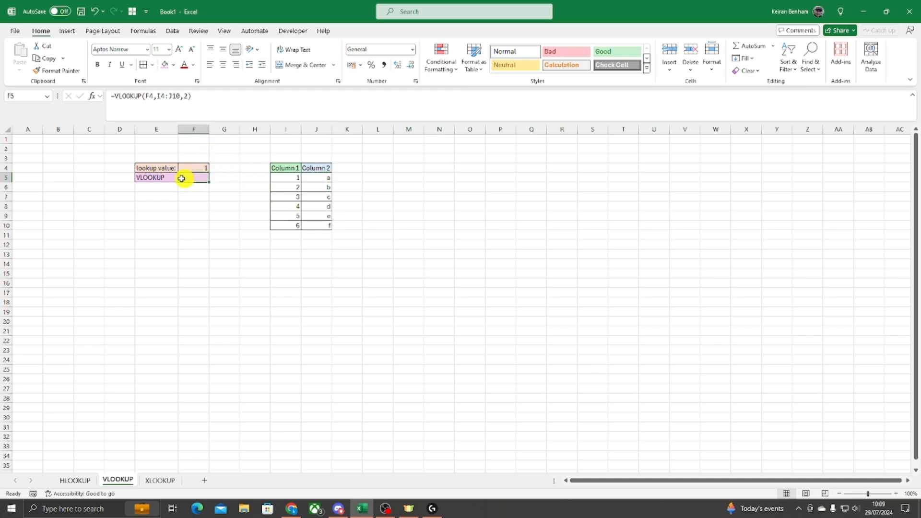
- Test the VLOOKUP by setting the lookup value in F4 to 2, and check the result against the table's two columns
click(193, 170)
click(213, 168)
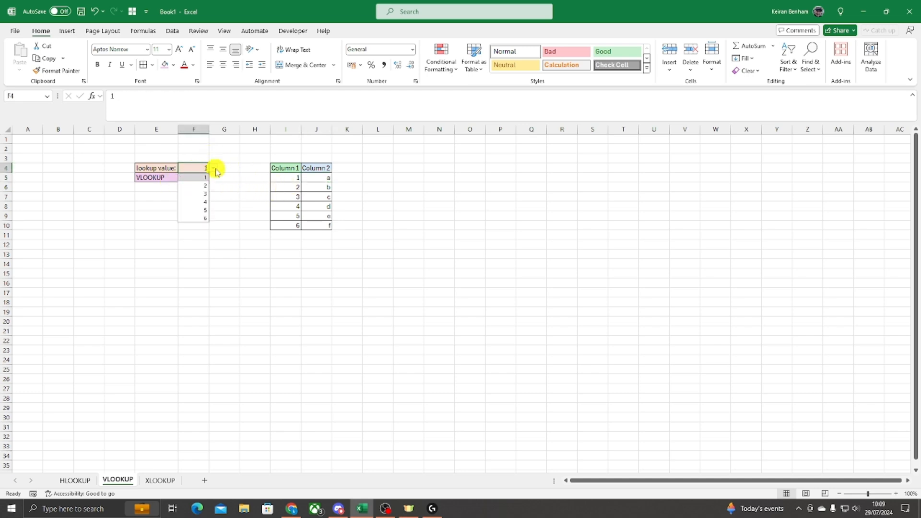
click(195, 185)
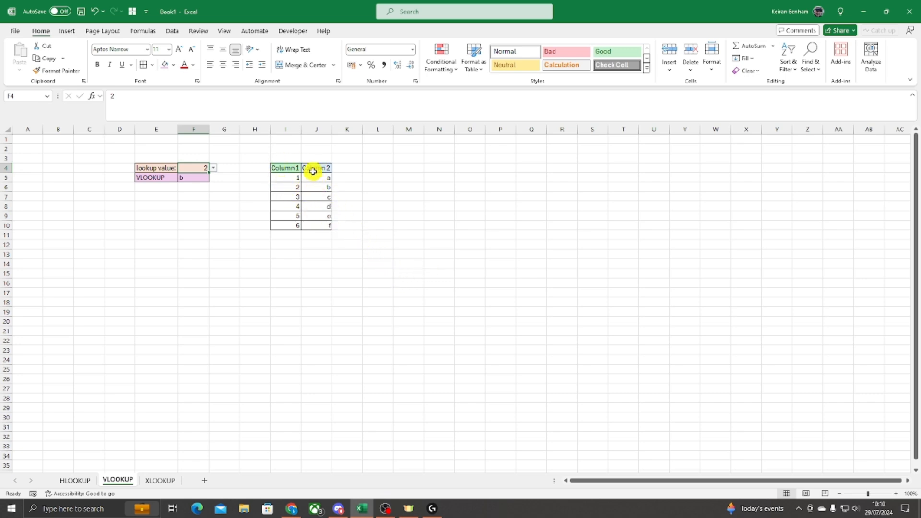
click(323, 186)
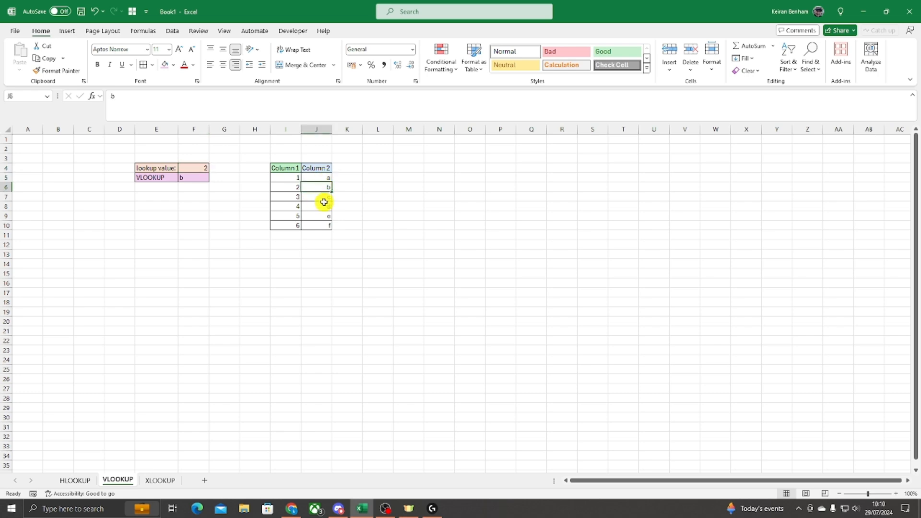
click(320, 197)
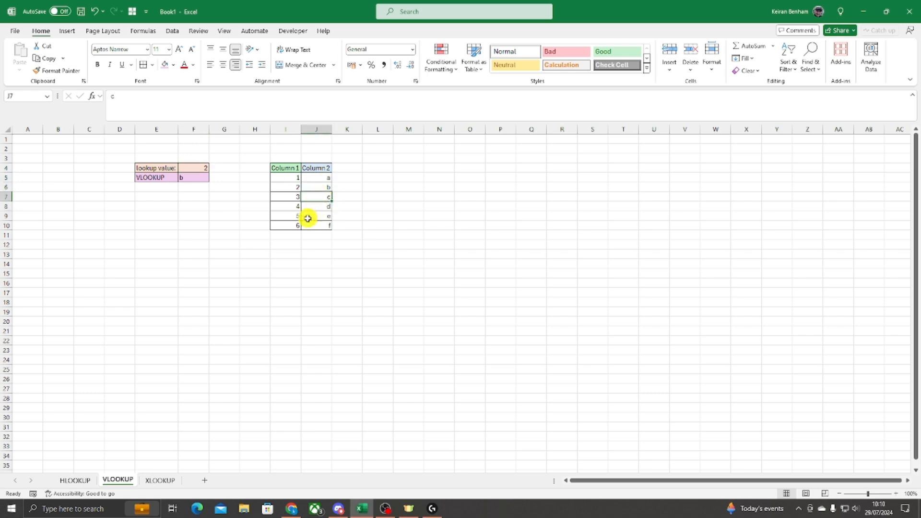
click(286, 197)
click(290, 169)
click(290, 177)
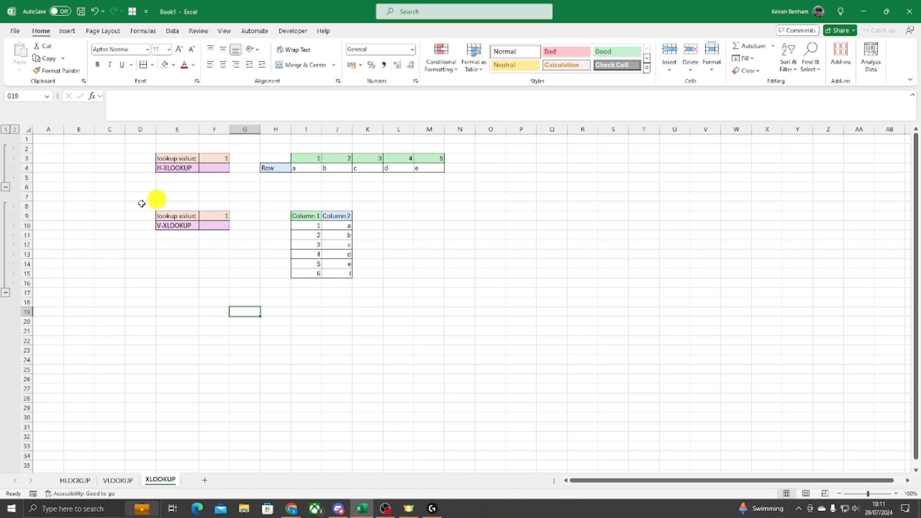
- Collapse the row group containing the V-XLOOKUP example and start an XLOOKUP formula in F4 beside the H-XLOOKUP label
click(7, 293)
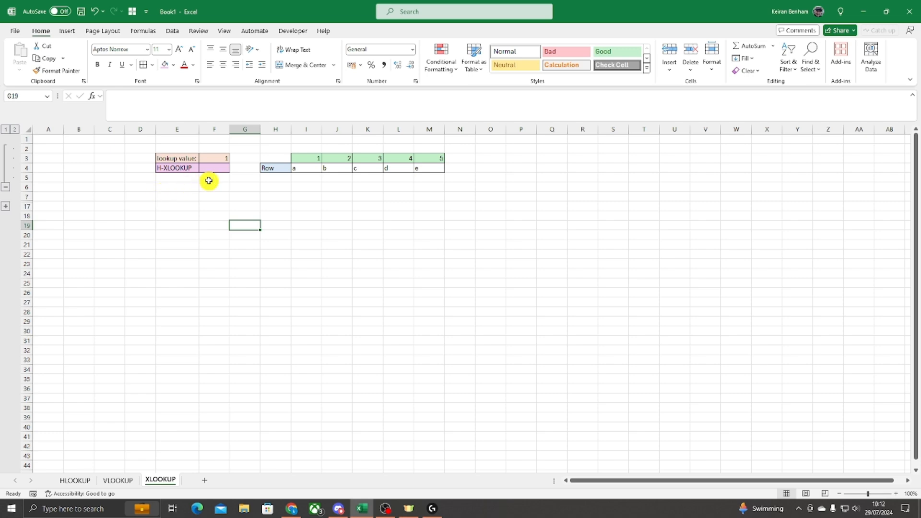
click(219, 167)
key(Return)
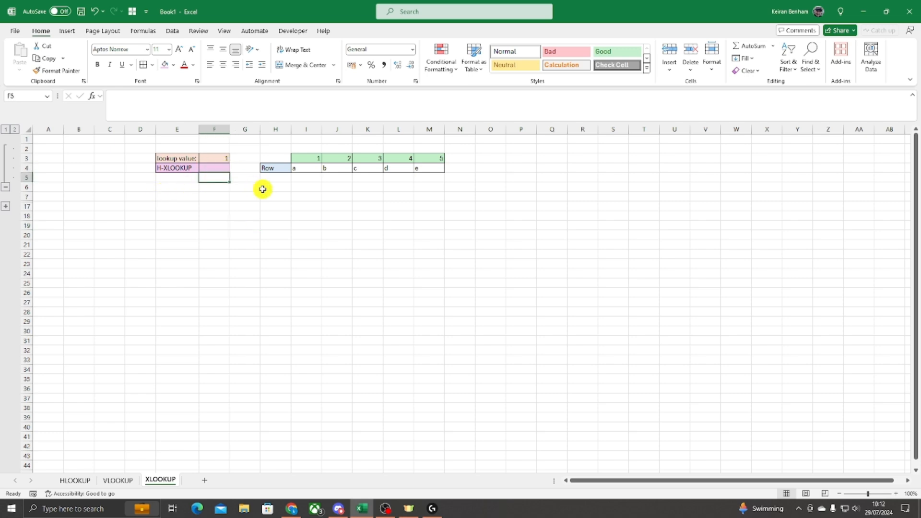
key(Up)
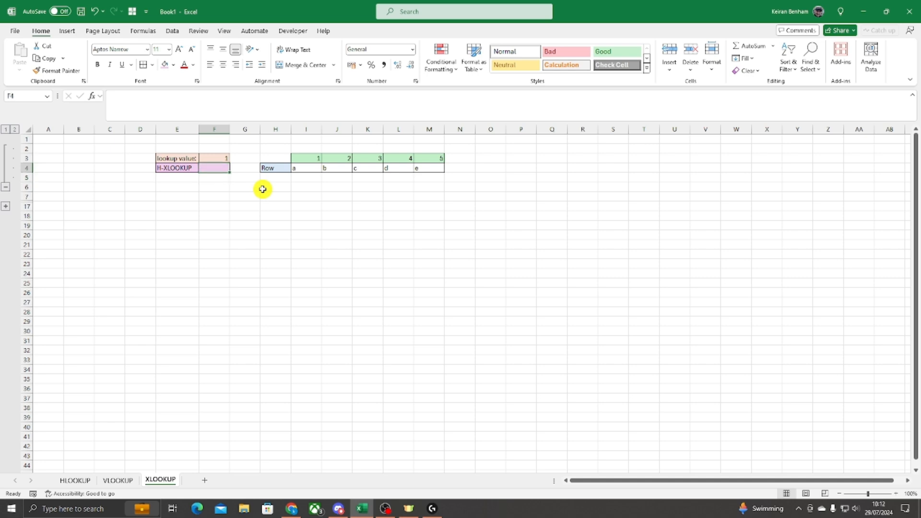
text(=)
text(H)
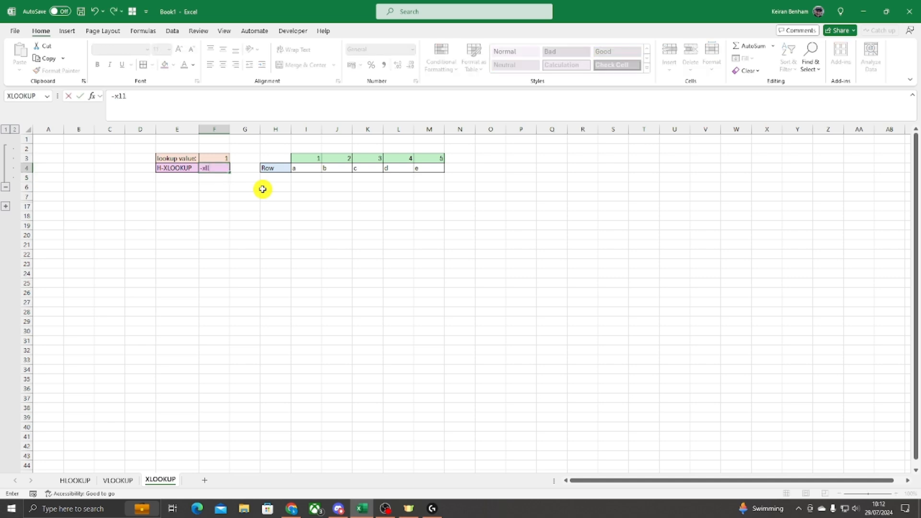
key(BackSpace)
key(BackSpace)
text(=xloo)
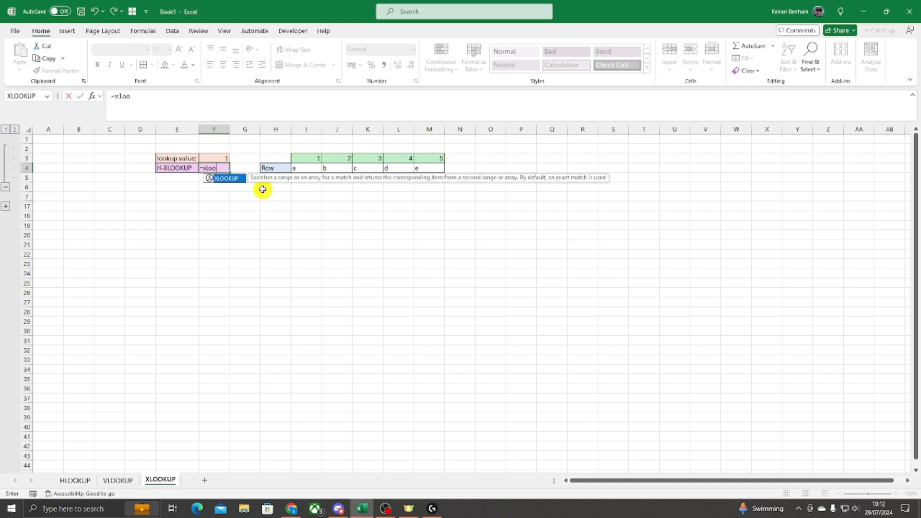
key(Tab)
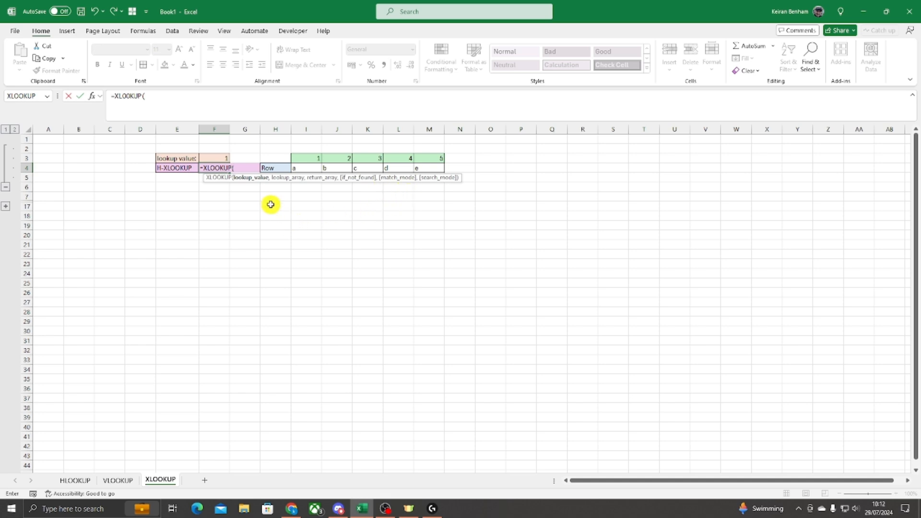
- Fill the XLOOKUP formula in F4 with lookup value F3, lookup array I3:M3 and return array I4:M4
click(217, 158)
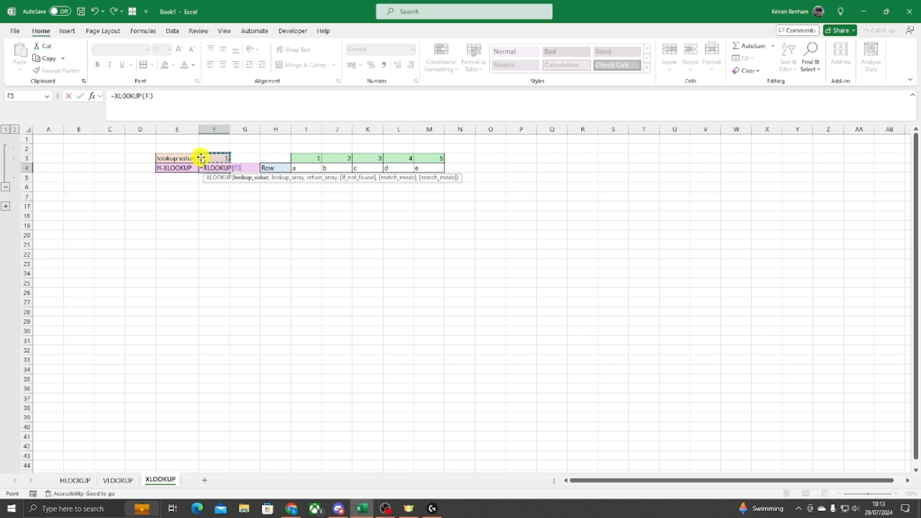
text(,)
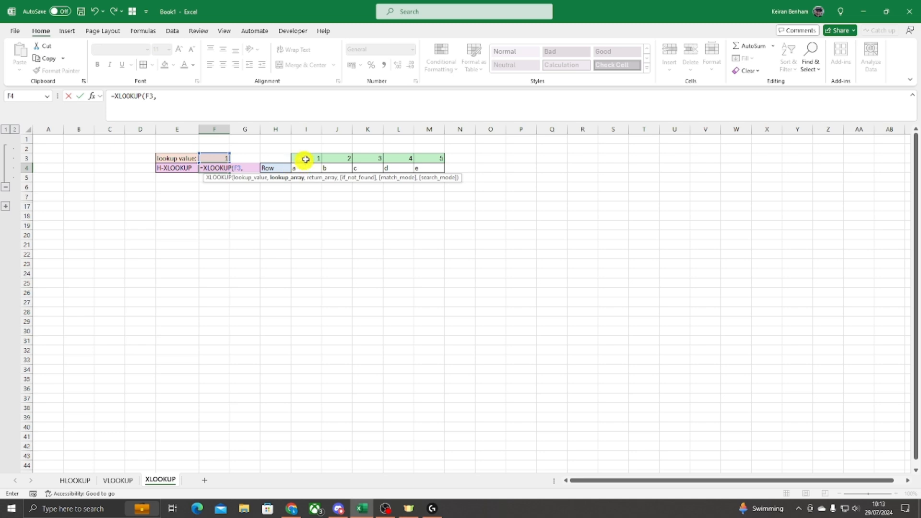
drag(299, 158, 422, 155)
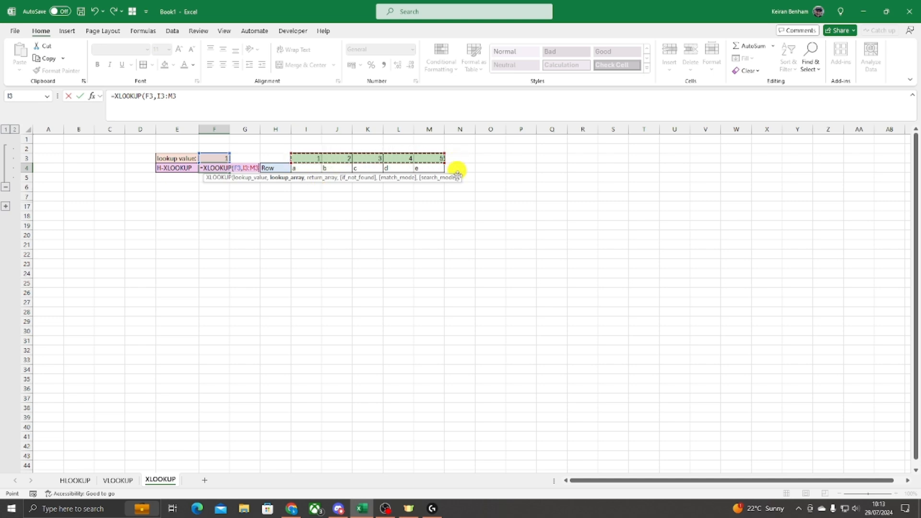
text(,)
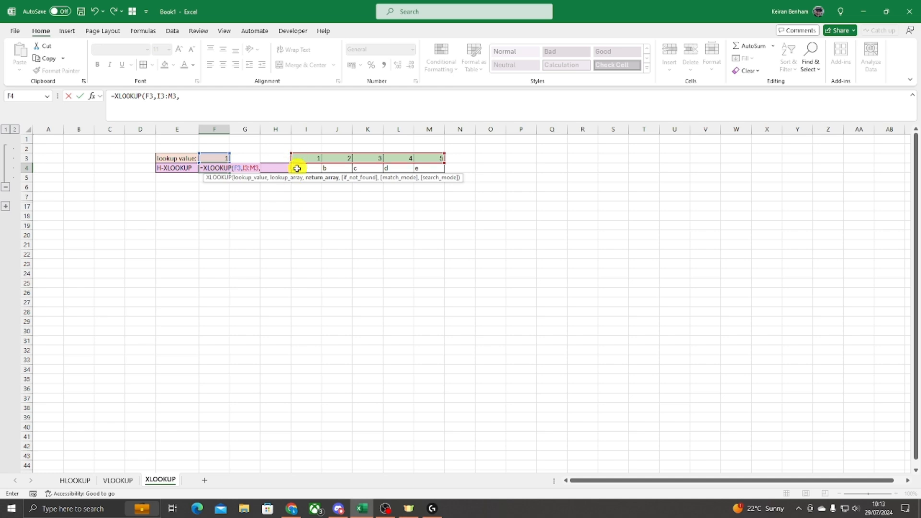
drag(298, 167, 437, 166)
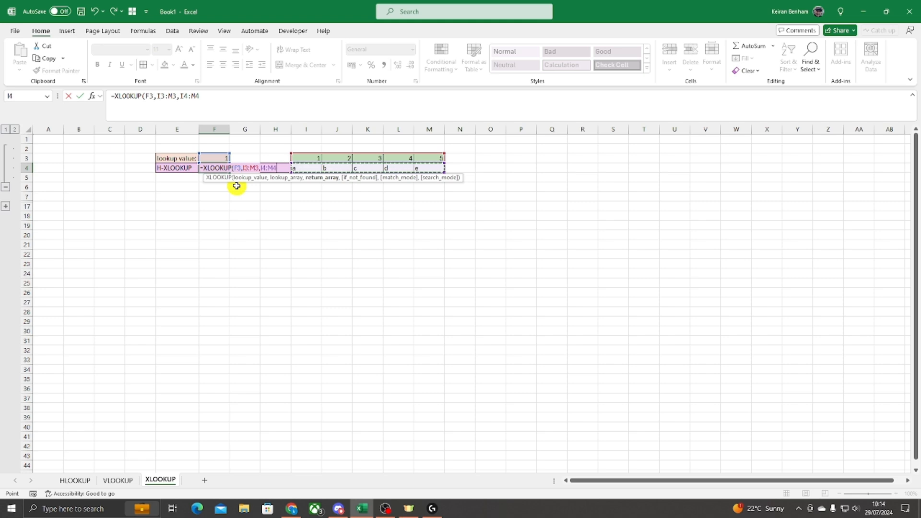
text(,)
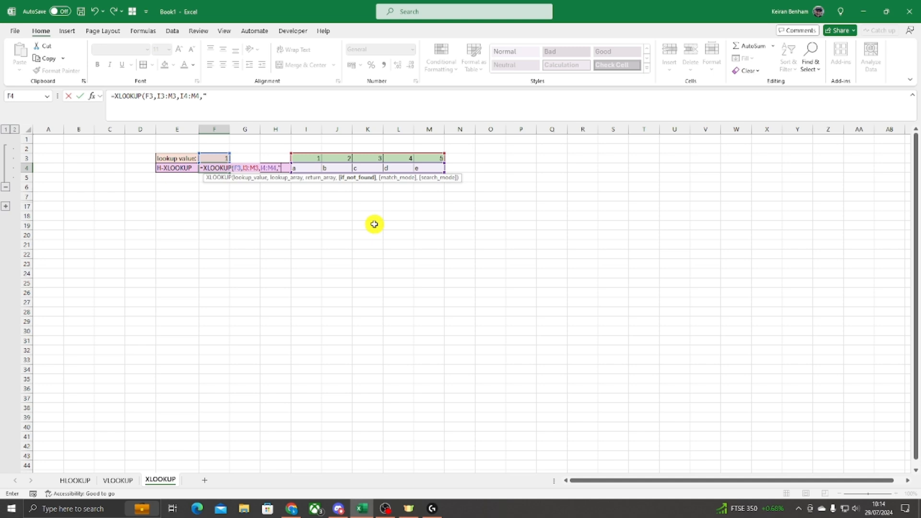
- Complete the H-XLOOKUP formula with the if-not-found text "Not Found", match mode 0 for exact match and search mode 1 for first-to-last
text(Not Found)
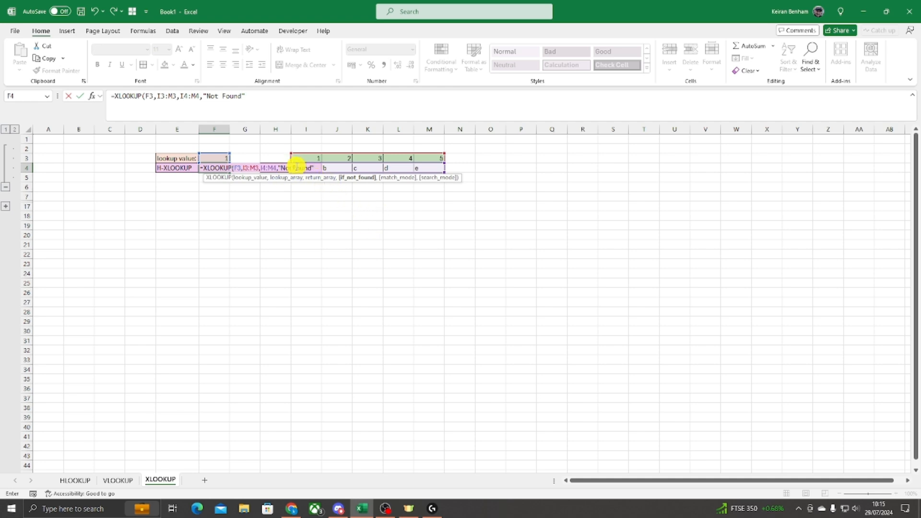
text(",)
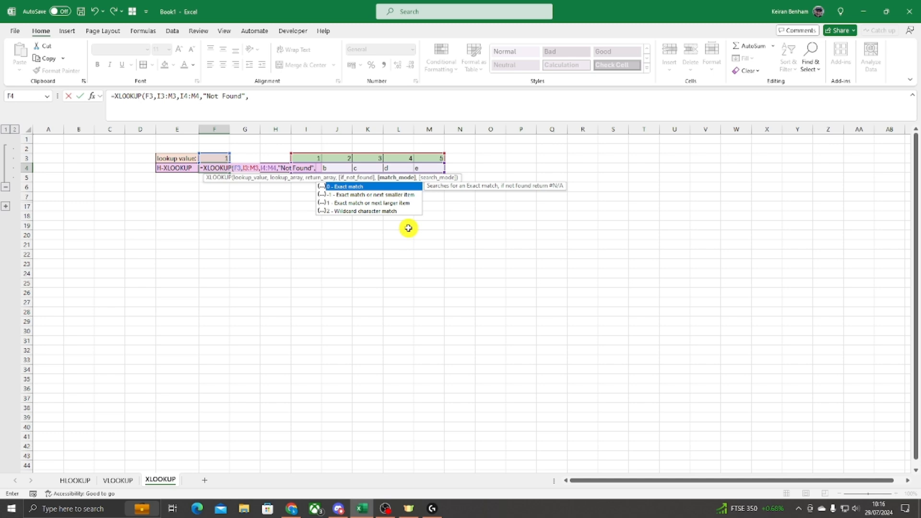
text(0,)
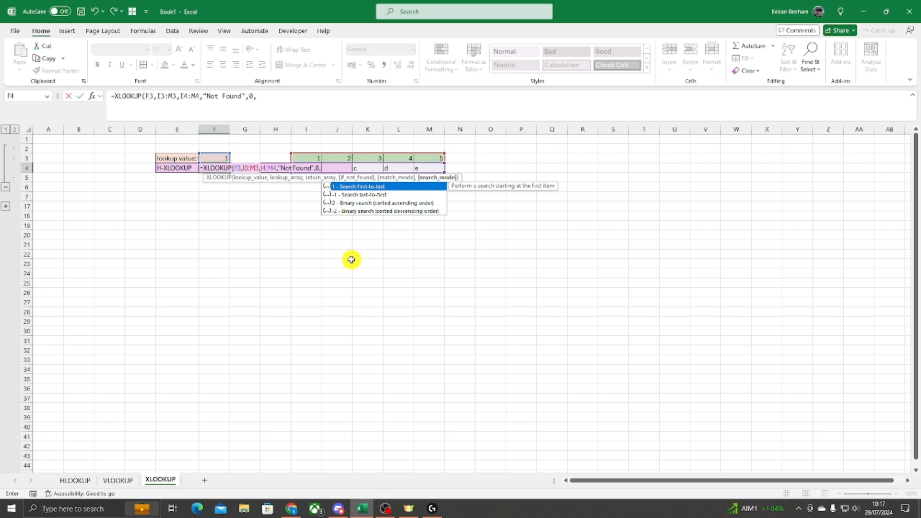
text(1)
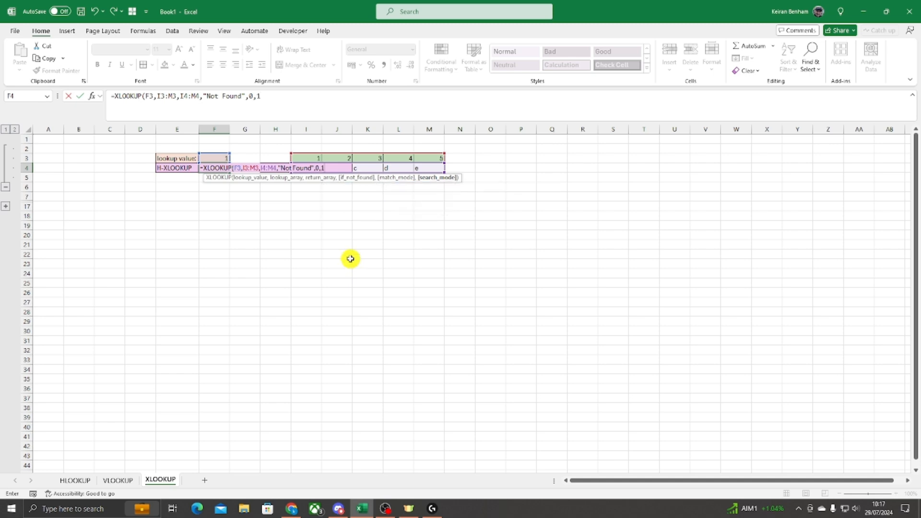
text())
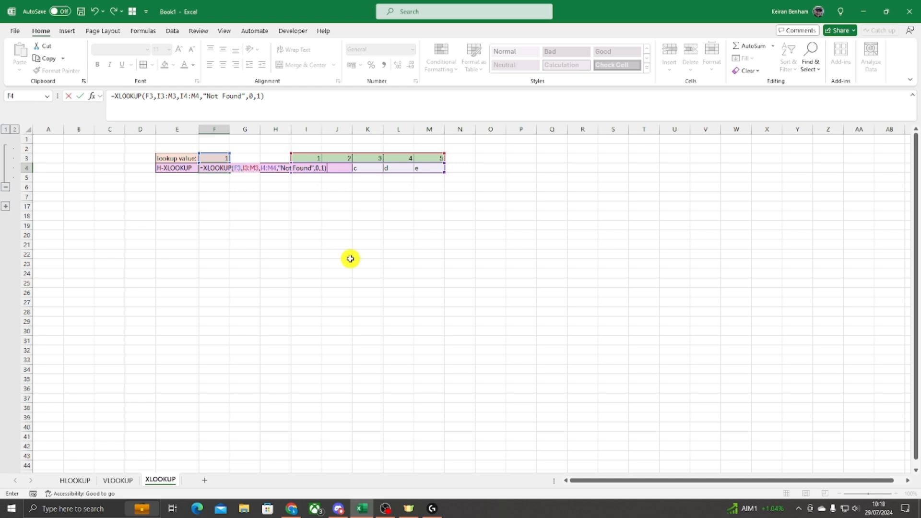
key(Return)
- Test the H-XLOOKUP by setting the lookup value in F3 to 4 from its list
click(220, 160)
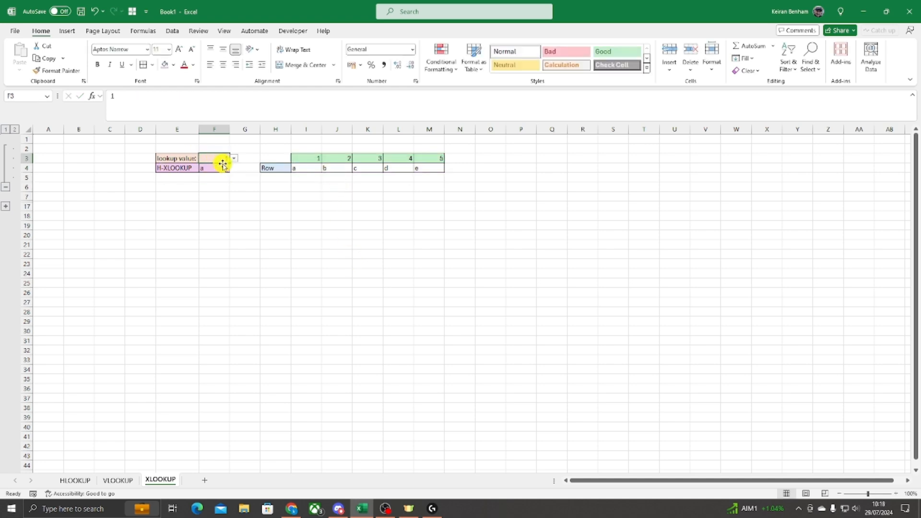
click(239, 158)
click(224, 157)
click(234, 159)
click(197, 194)
- Expand the row group containing the V-XLOOKUP example and collapse the group containing the H-XLOOKUP example
click(6, 209)
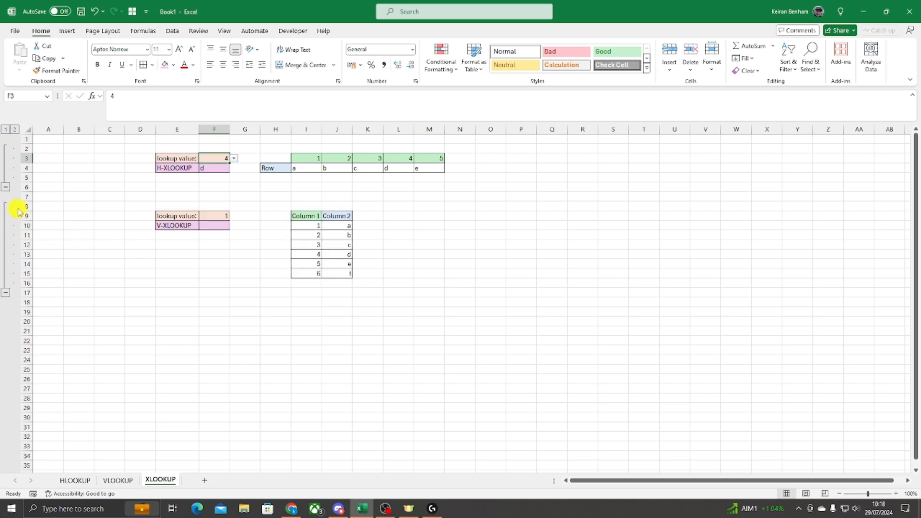
click(5, 187)
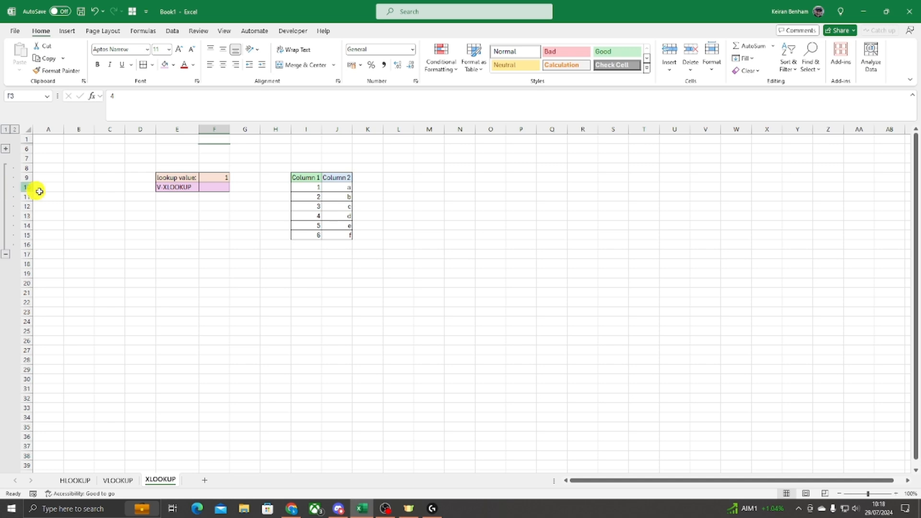
click(185, 214)
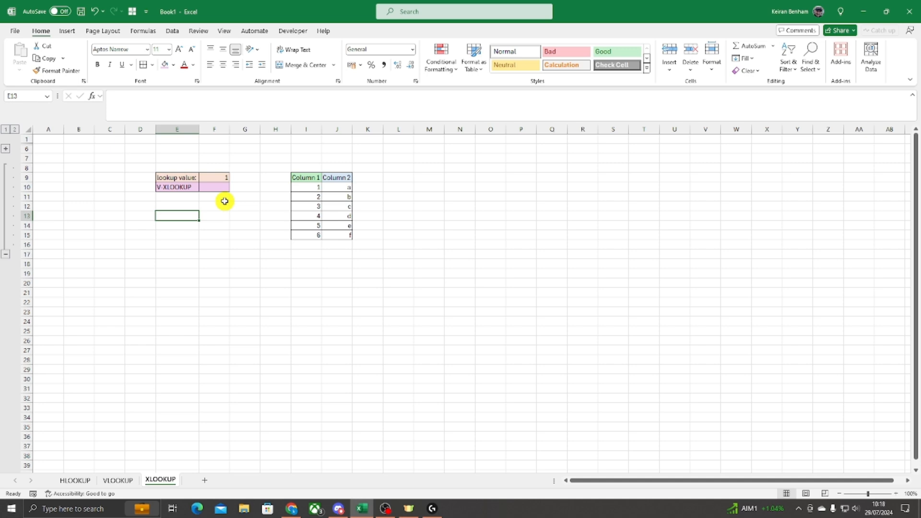
- Start an XLOOKUP formula in F10 beside the V-XLOOKUP label with lookup value F9 and lookup array I9:I15
click(211, 187)
text(=xlook)
key(Tab)
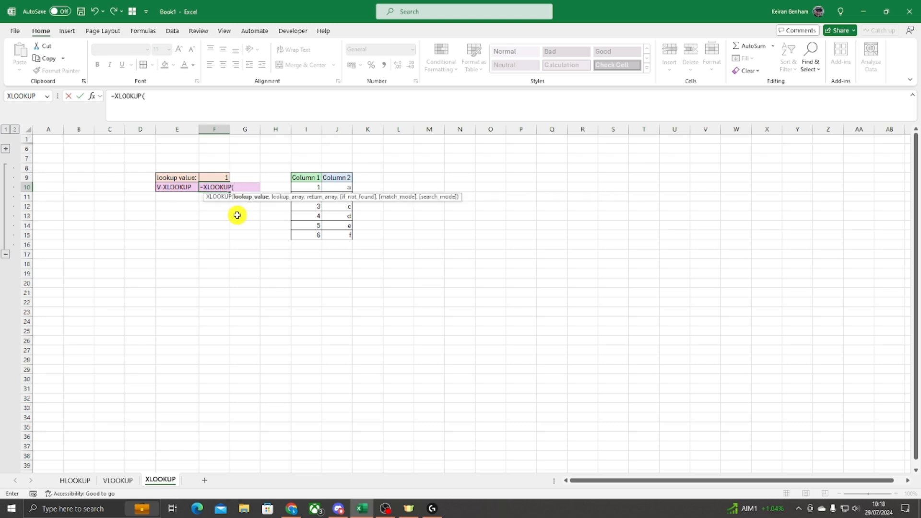
click(206, 178)
text(,)
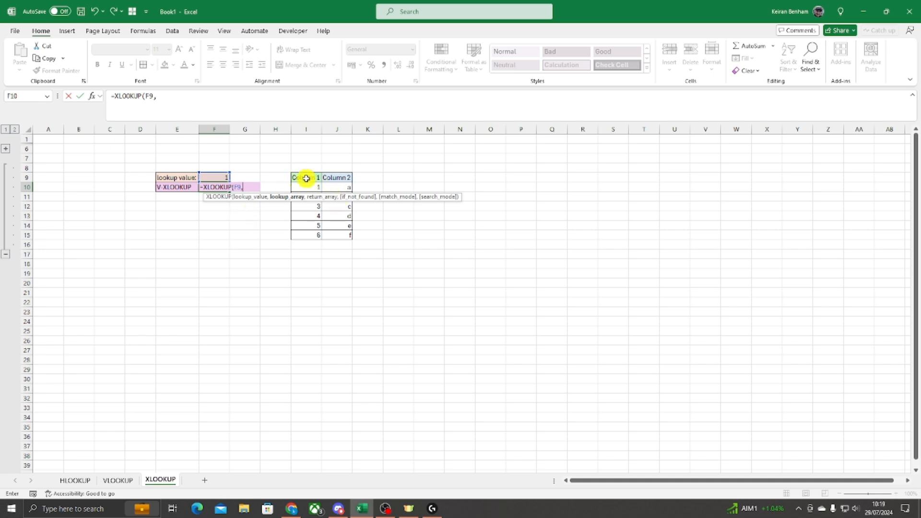
drag(306, 179, 309, 235)
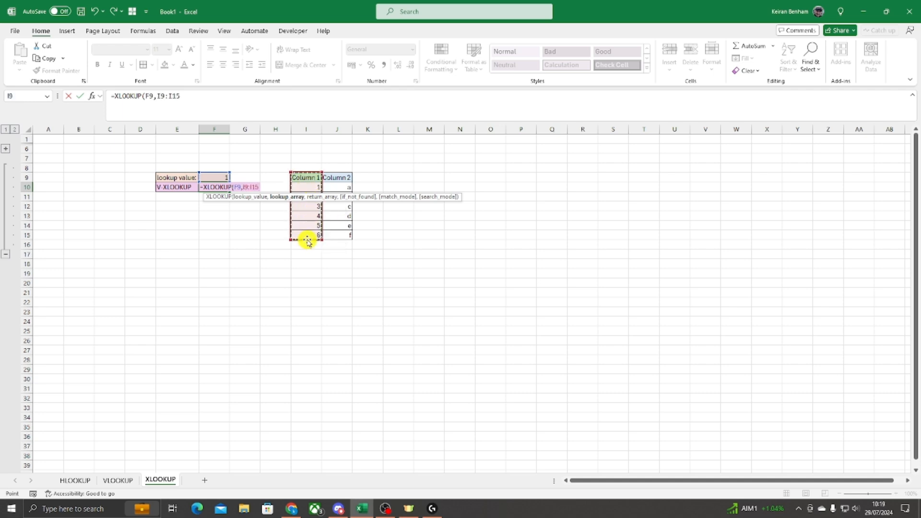
text(,)
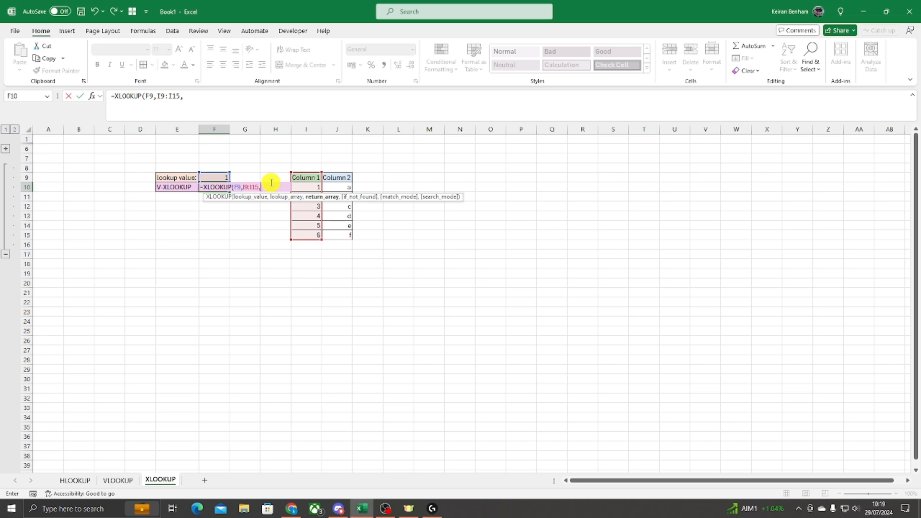
- Complete the V-XLOOKUP formula with return array J9:J15, omitting the optional arguments
drag(338, 178, 331, 237)
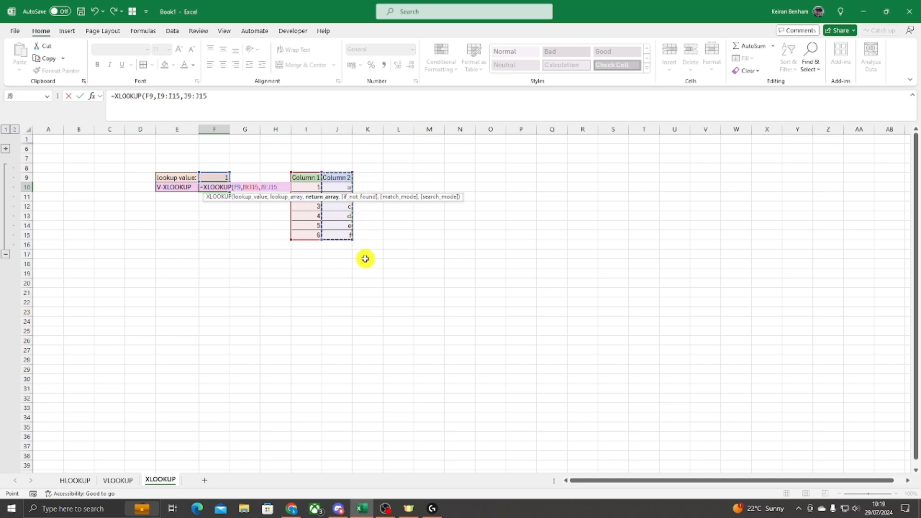
text(,)
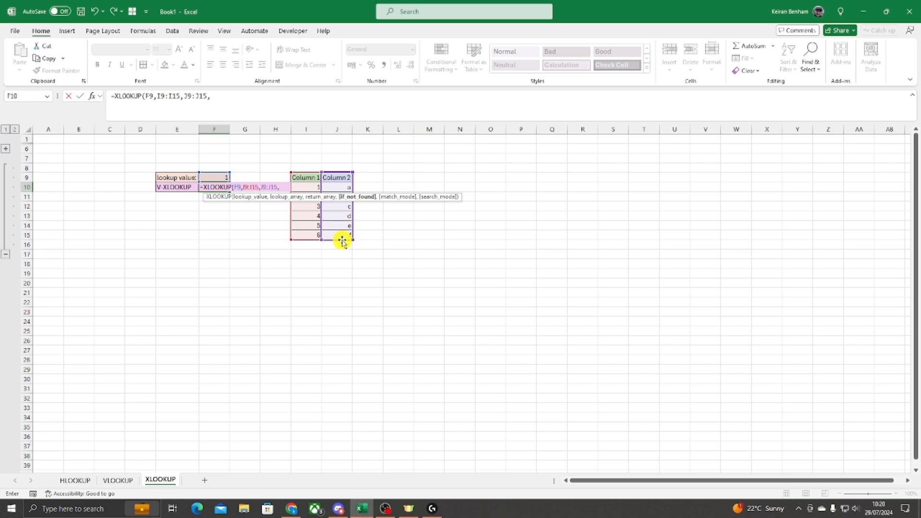
key(BackSpace)
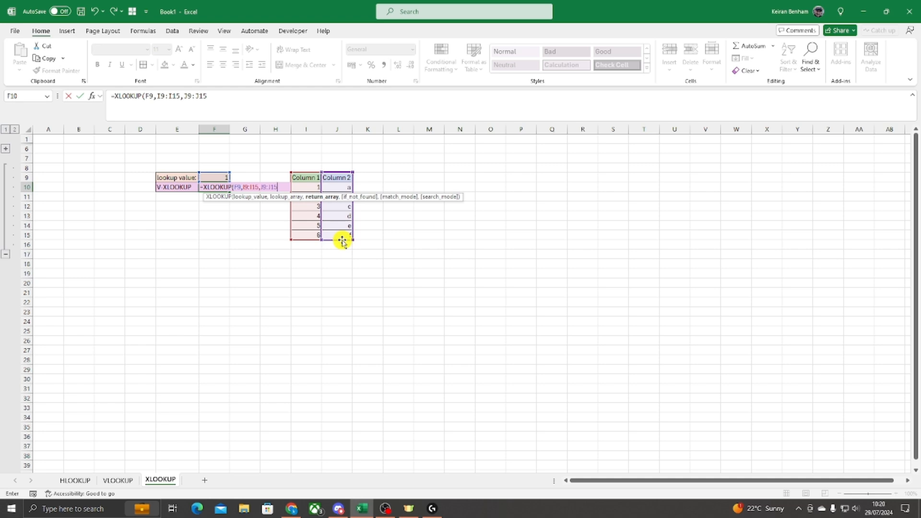
text())
key(Return)
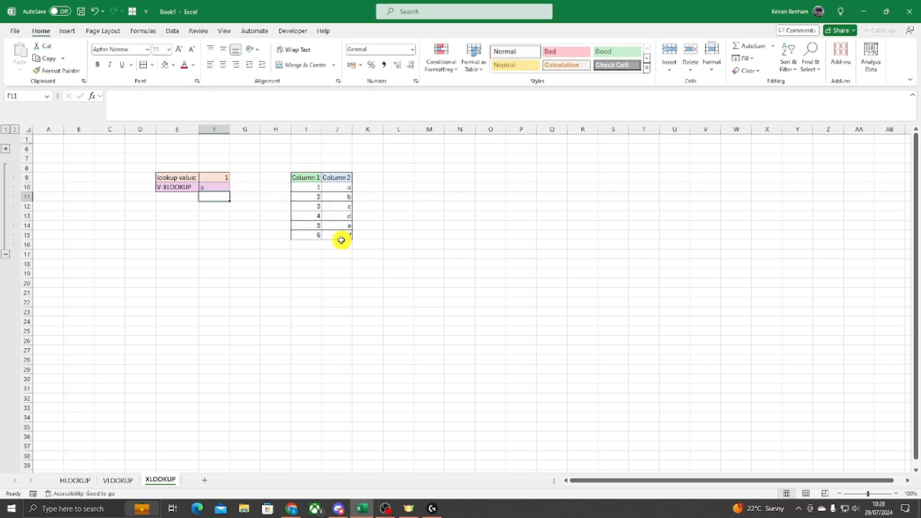
- Test the V-XLOOKUP by choosing different lookup values in F9, ending with 4
click(217, 177)
click(234, 178)
click(211, 195)
click(233, 175)
click(222, 203)
click(235, 178)
click(220, 211)
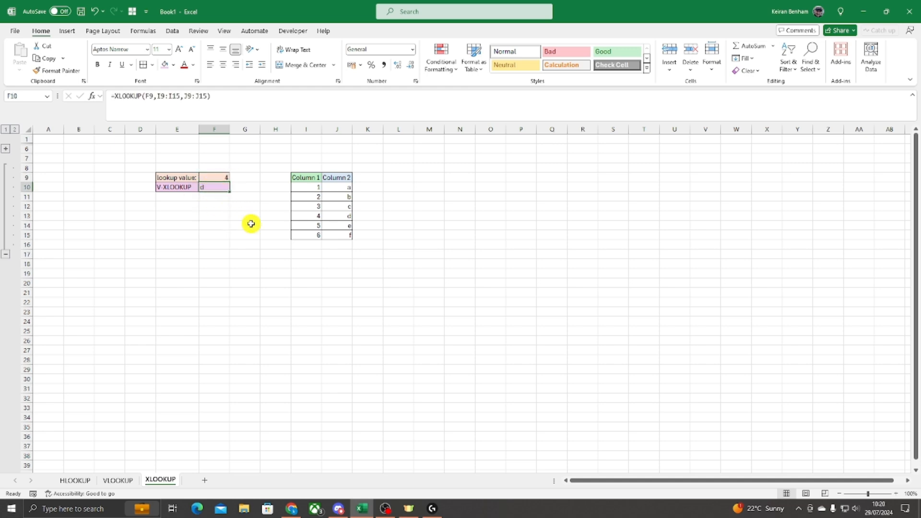
- Add the labels "lookup value:" in E13 and "IV-XLOOKUP" in E14 for an inverse lookup example
click(181, 217)
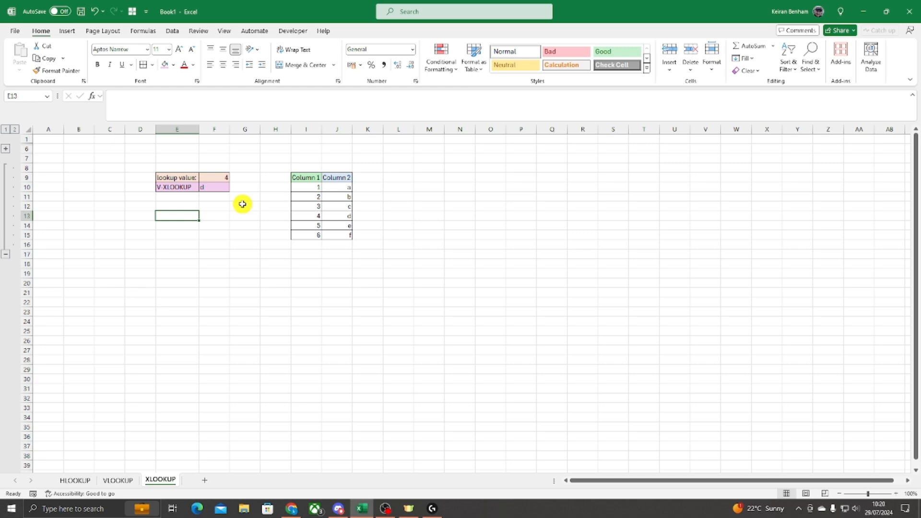
text(look)
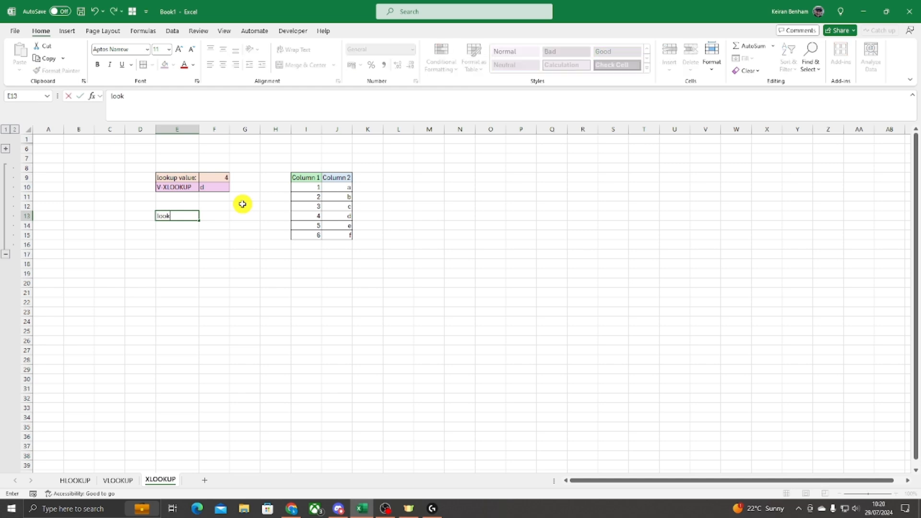
text(up valku)
key(Return)
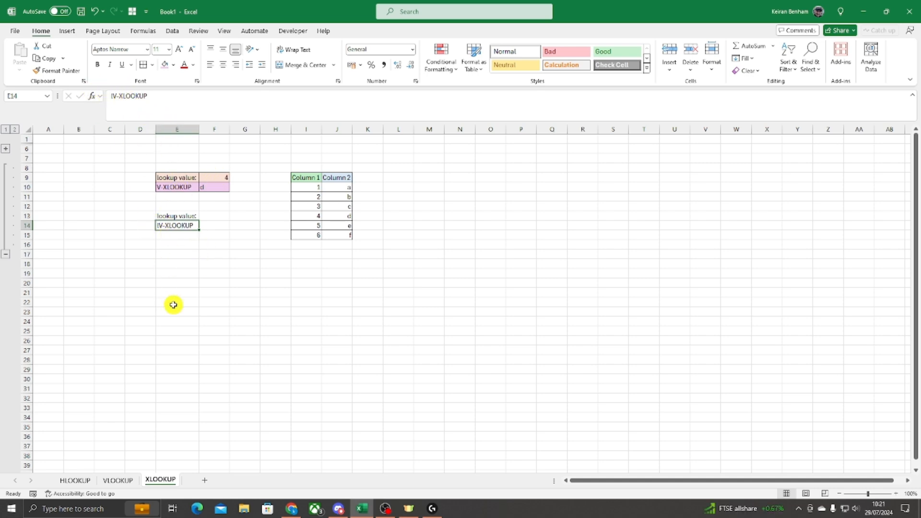
- Apply list data validation to F13 using the Column 2 entries J10:J15 as the source
click(226, 227)
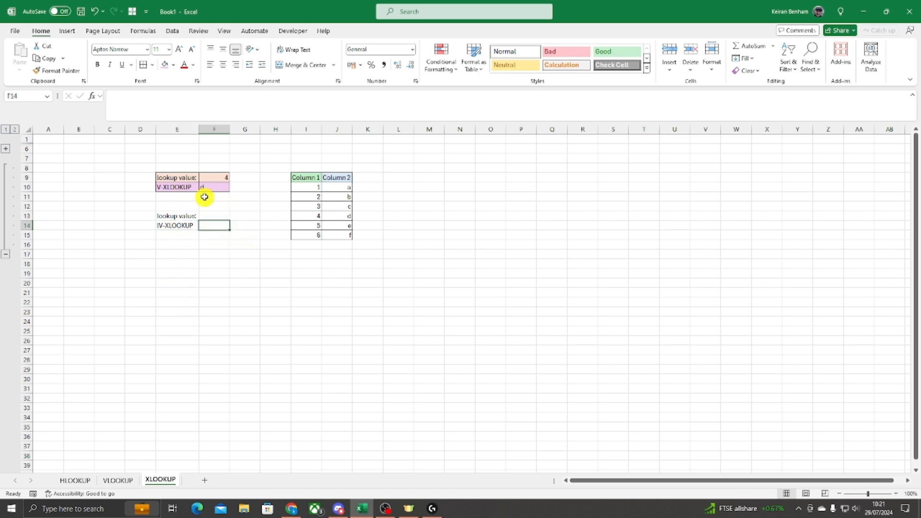
click(216, 214)
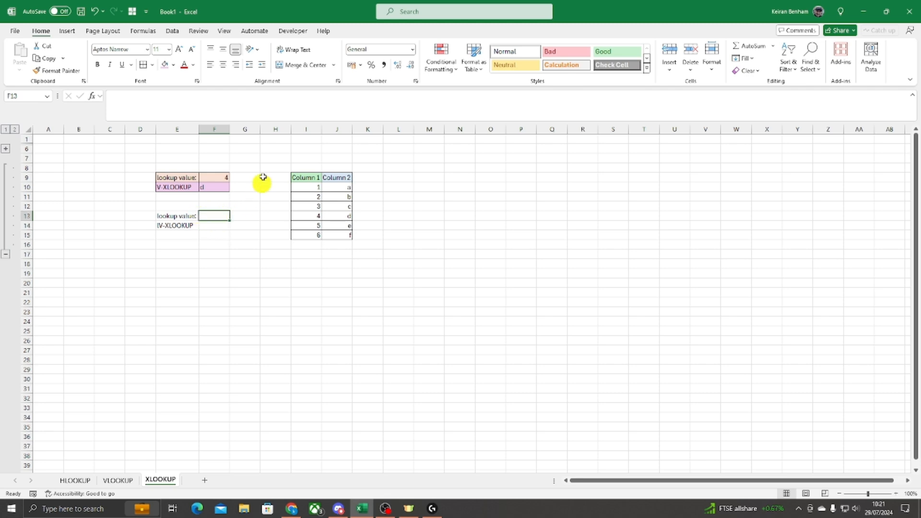
click(175, 30)
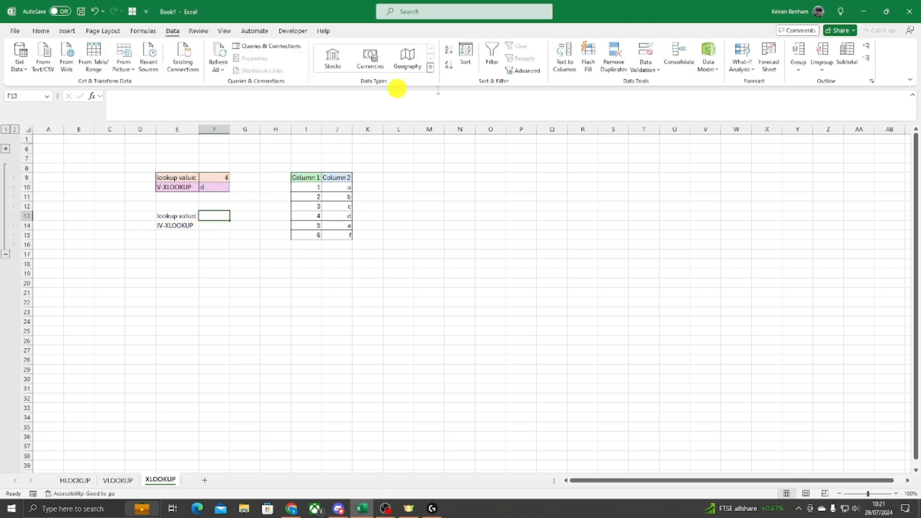
click(646, 52)
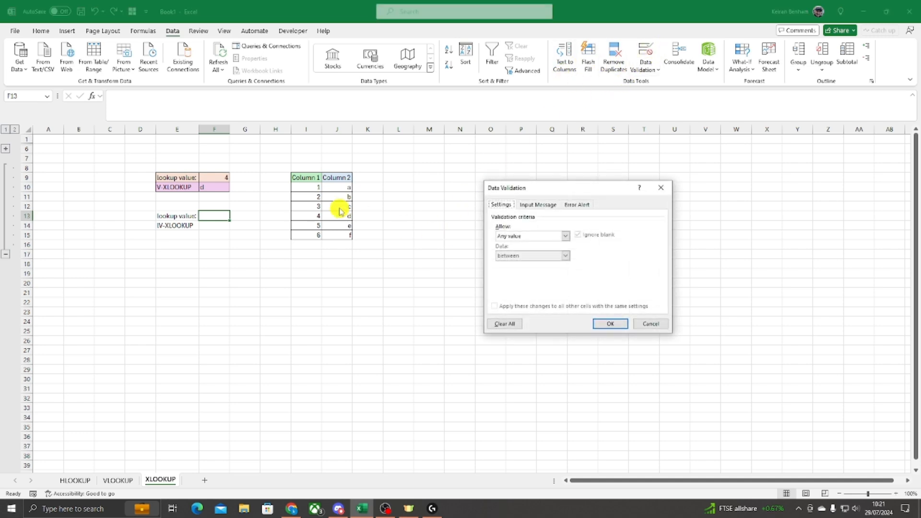
click(566, 236)
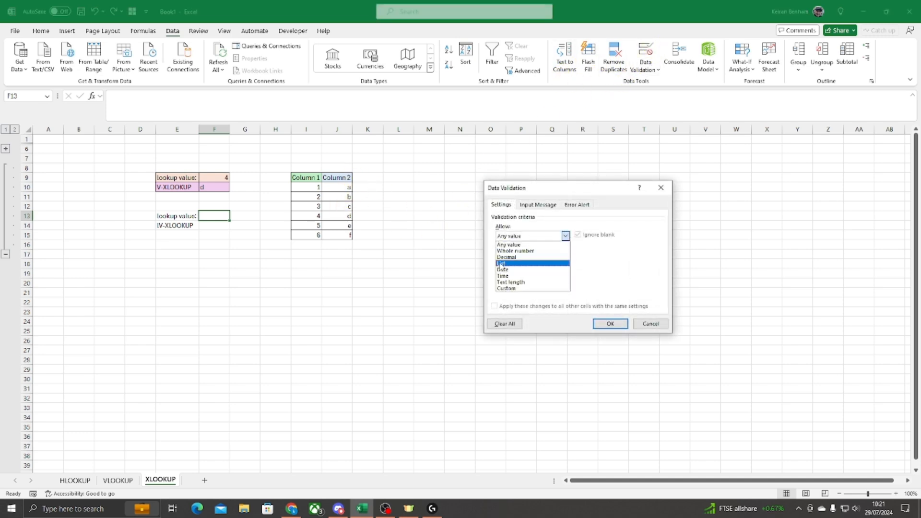
click(517, 263)
click(527, 275)
drag(335, 187, 333, 234)
click(609, 323)
click(275, 264)
- Check the options offered by the drop-down list in F13 without choosing one
click(216, 215)
click(237, 215)
click(226, 216)
click(234, 217)
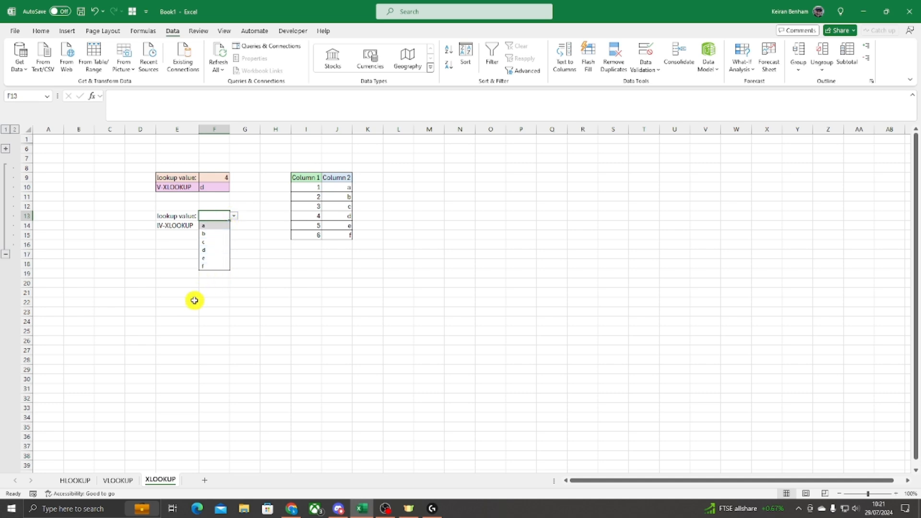
click(167, 292)
- Enter the inverse lookup formula =XLOOKUP(F13,J9:J15,I9:I15) in F14
click(212, 225)
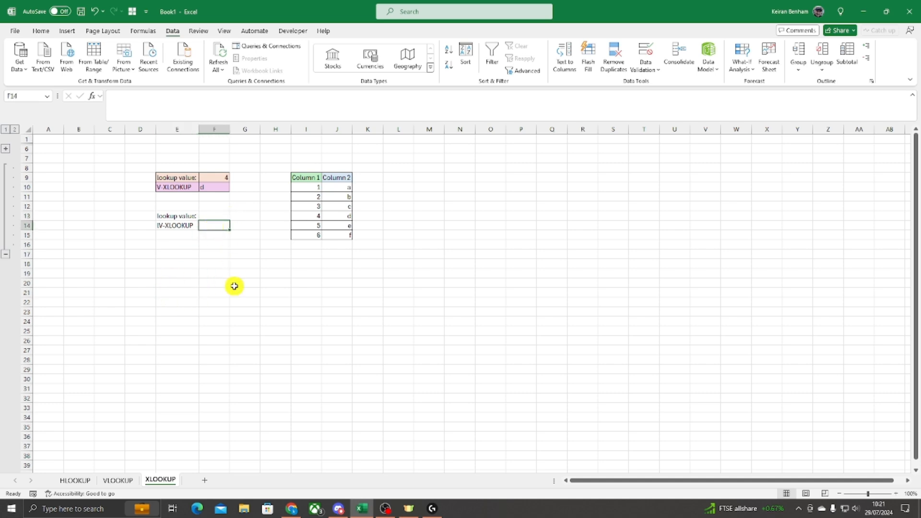
text(=xlook)
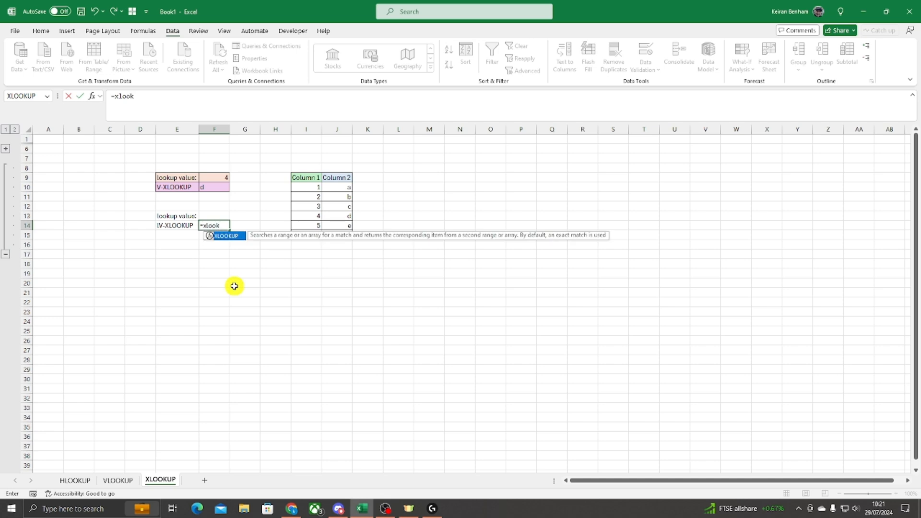
key(Tab)
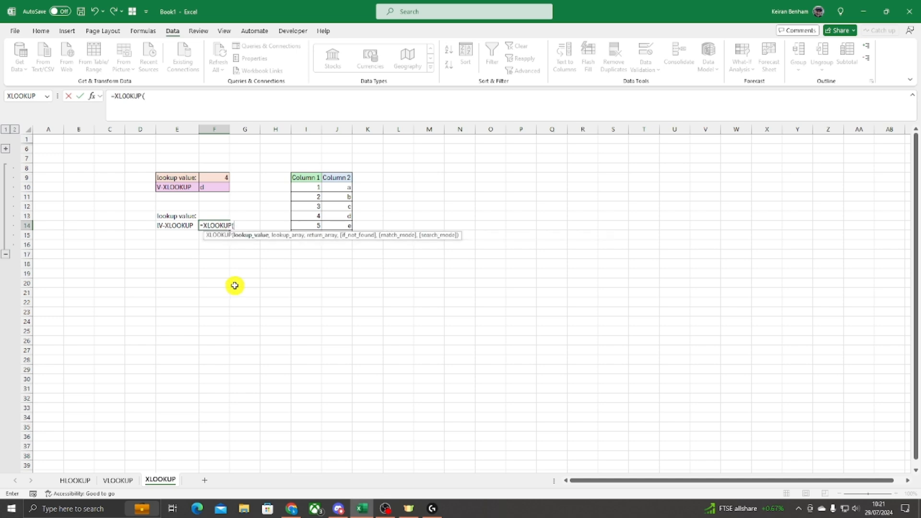
click(211, 214)
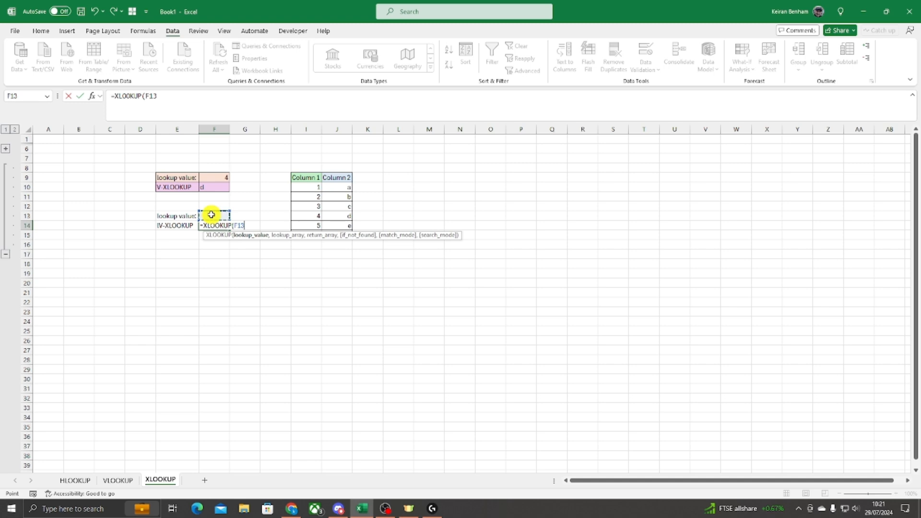
text(,)
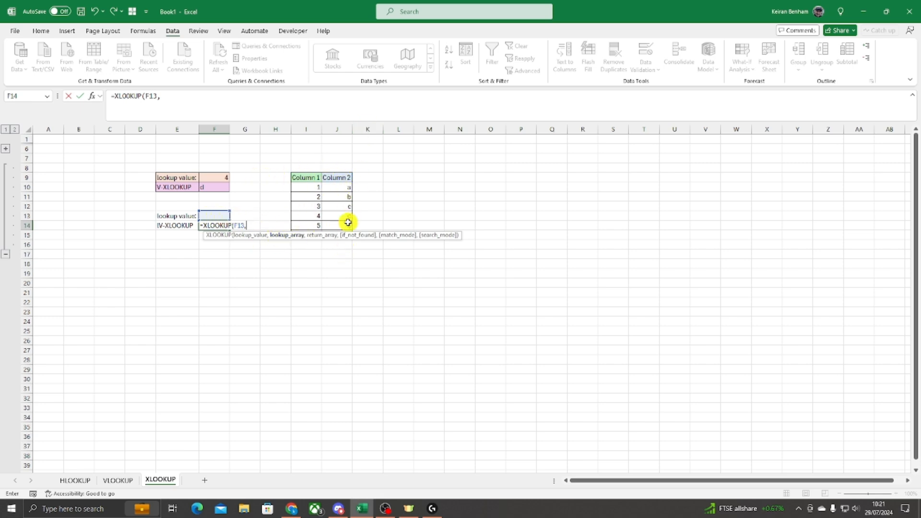
drag(341, 176, 342, 236)
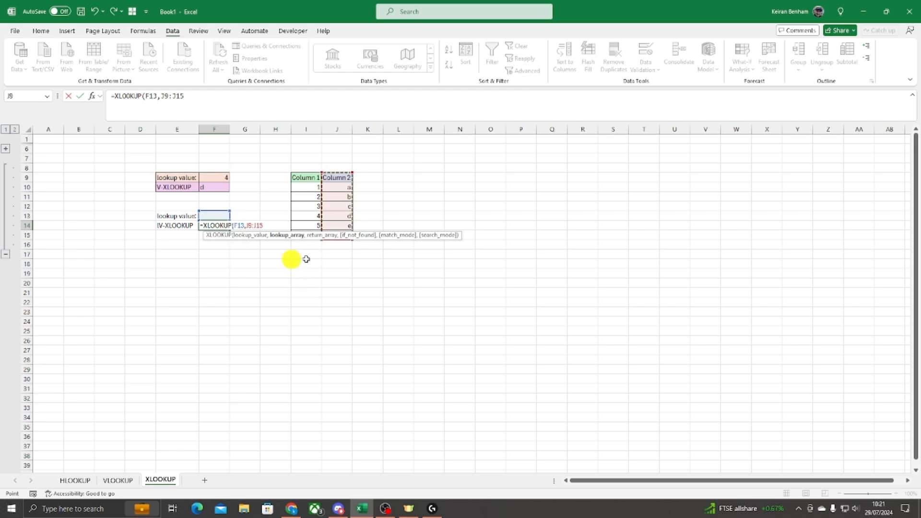
text(,)
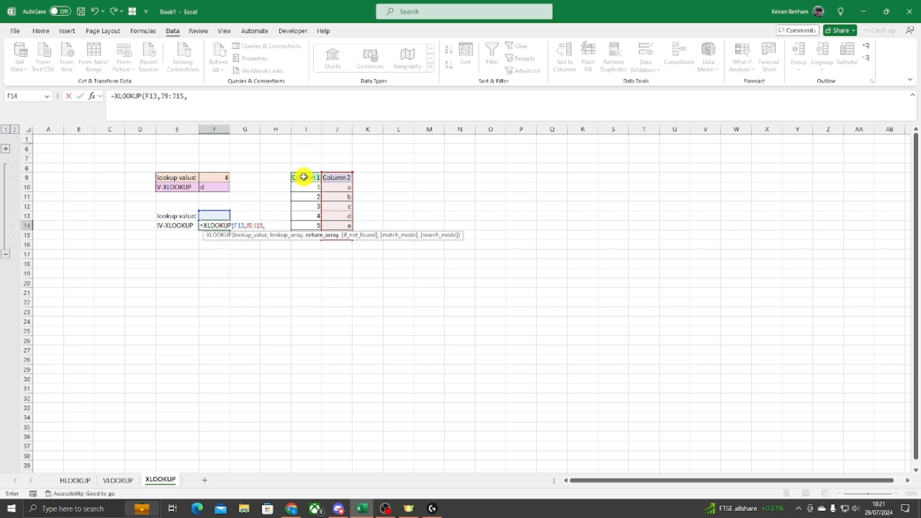
drag(304, 176, 306, 234)
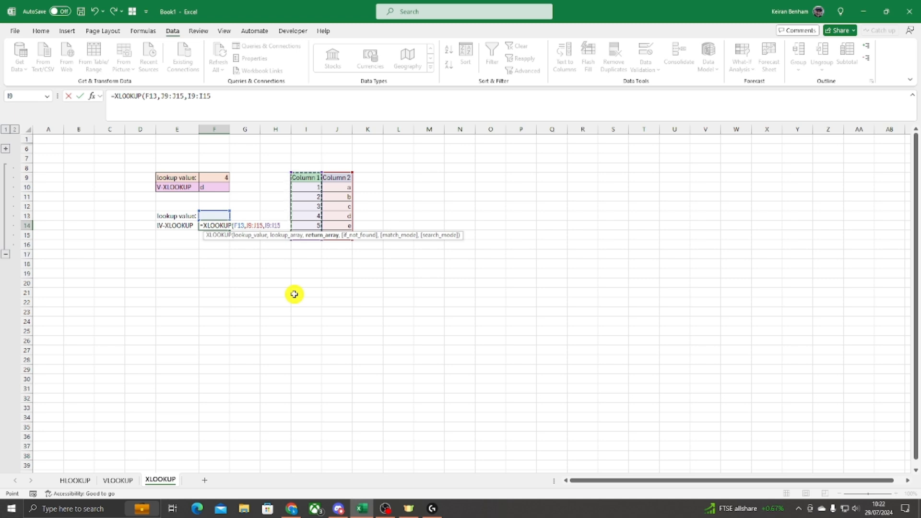
text())
key(Return)
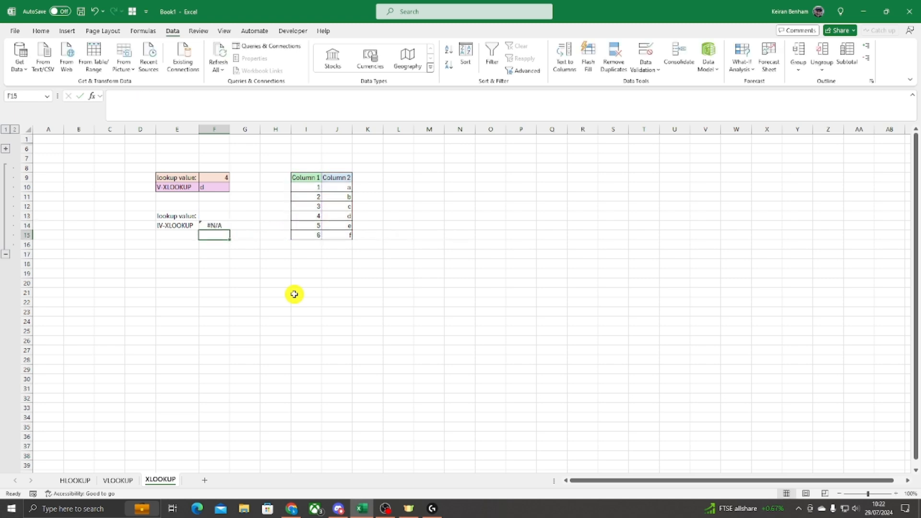
- Choose a as the lookup value in F13 and compare the IV-XLOOKUP result with the matching table row
right_click(203, 223)
key(Escape)
click(218, 217)
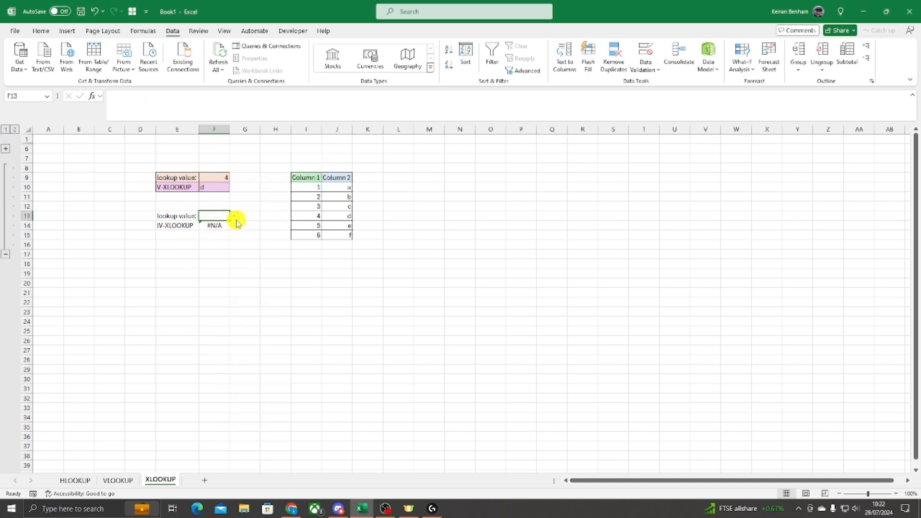
click(234, 216)
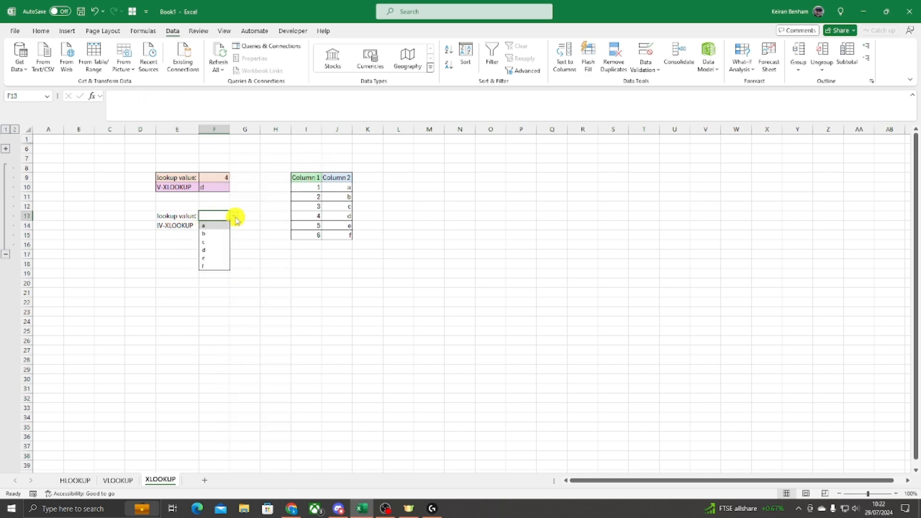
click(209, 225)
click(211, 234)
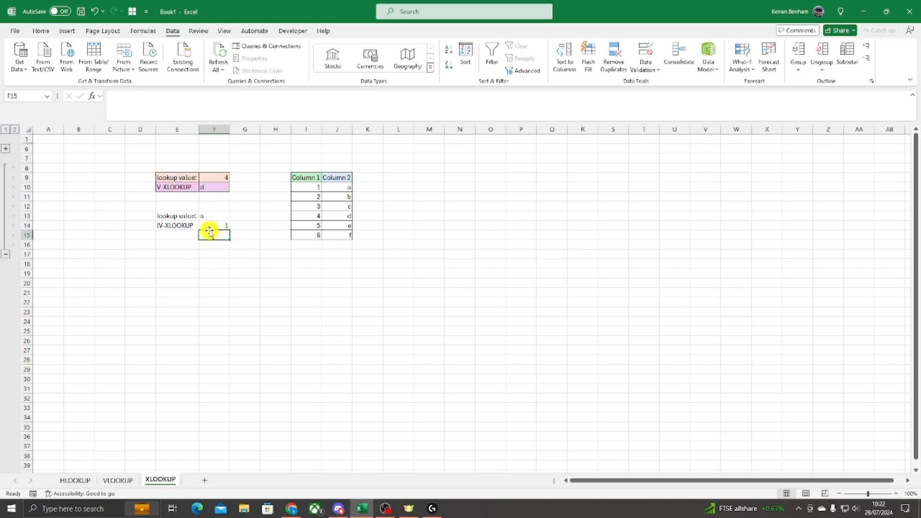
click(210, 225)
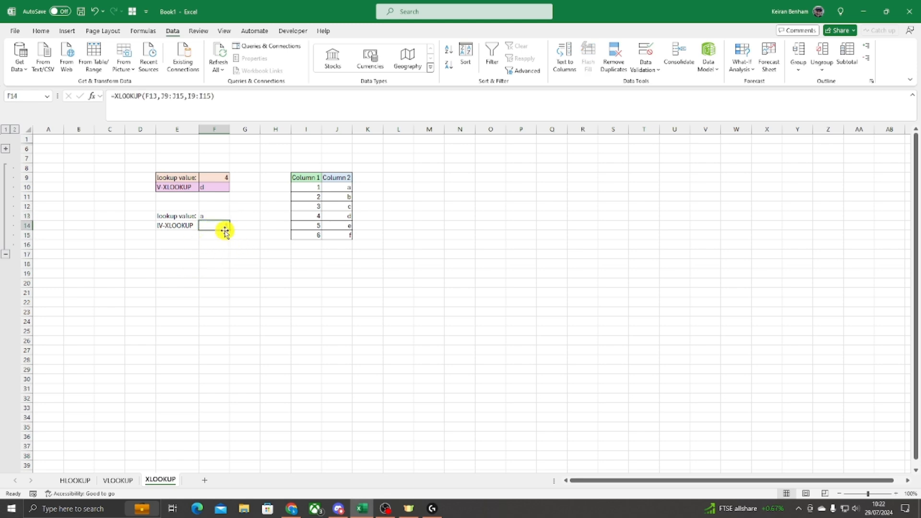
click(345, 186)
click(310, 188)
- Test the IV-XLOOKUP further by choosing b and finally c as the lookup value in F13
click(228, 216)
click(233, 217)
click(224, 230)
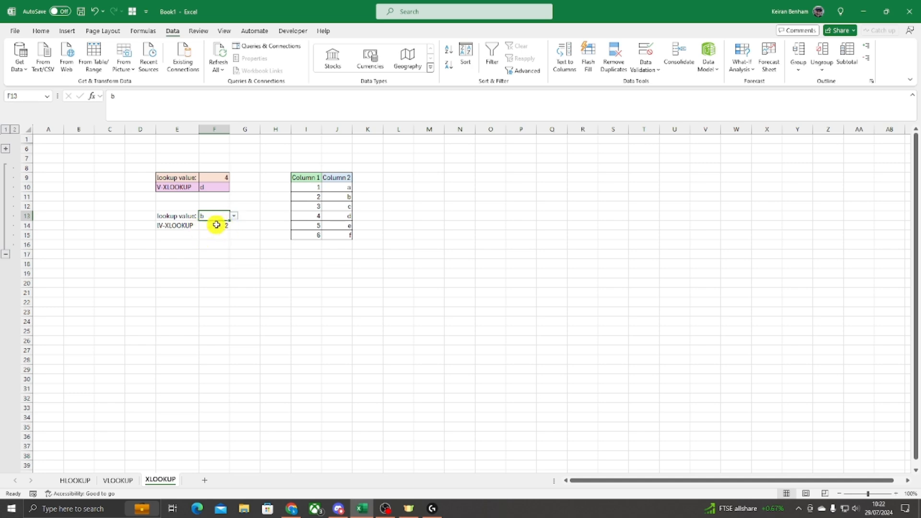
click(238, 218)
click(218, 240)
click(210, 250)
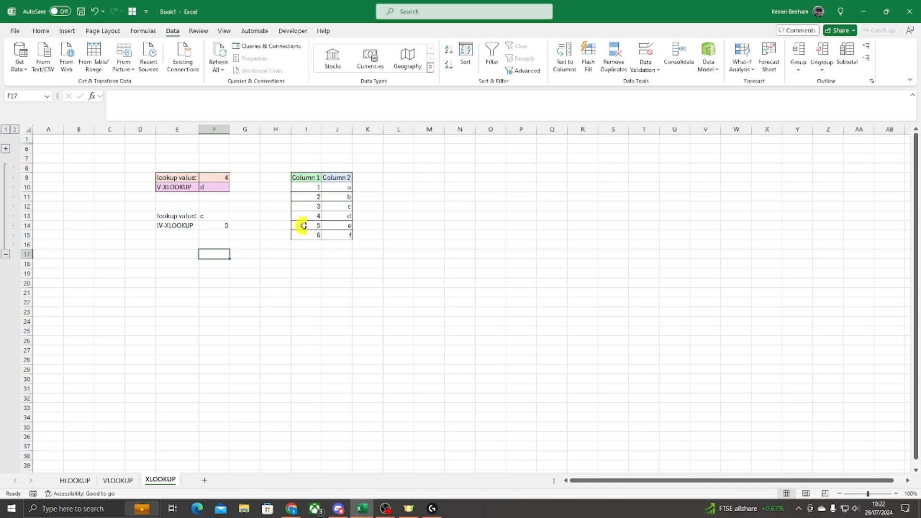
click(182, 257)
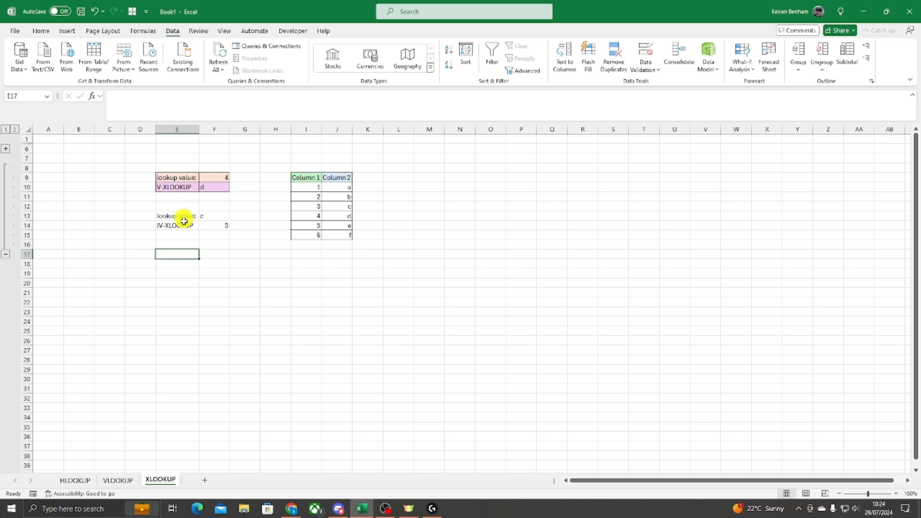
- Clear the inverse lookup example in E13:F14 and add the label "INDEX MATCH" in E11
drag(170, 214, 210, 228)
key(Delete)
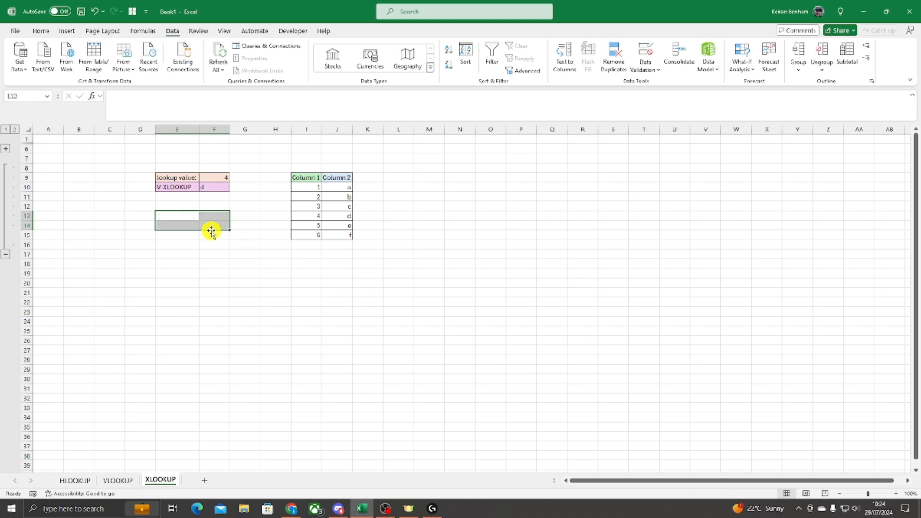
click(174, 197)
text(IN)
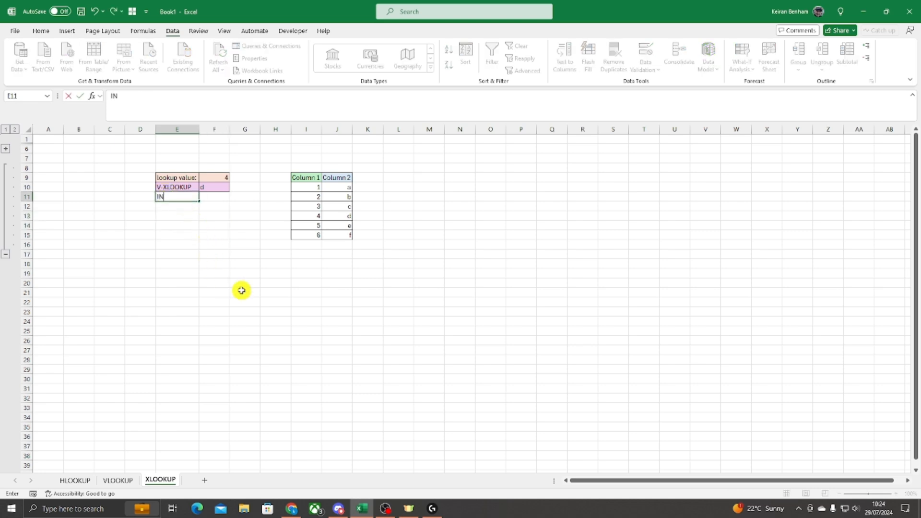
text(DEX MATCH)
key(Return)
- Enter =INDEX(I9:J15,3,2) in F11 to return the entry in row 3, column 2 of the table
key(Up)
key(Right)
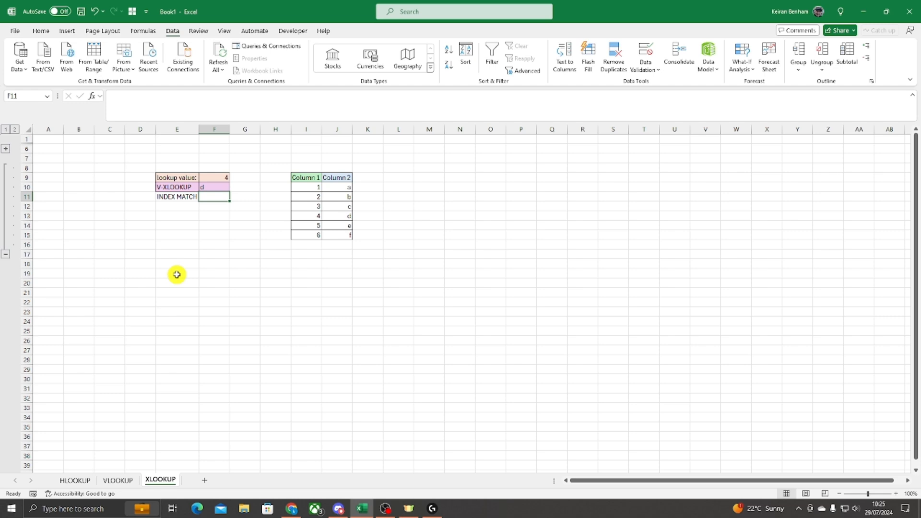
text(=index)
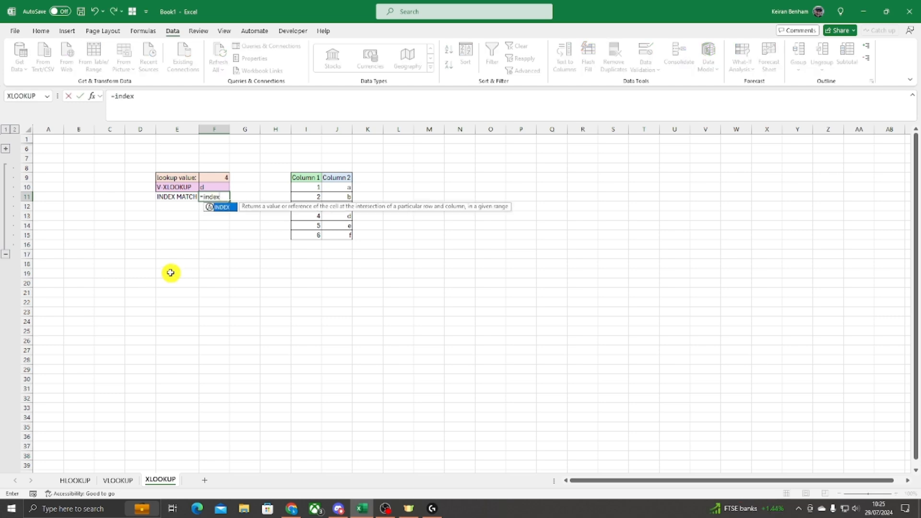
key(Tab)
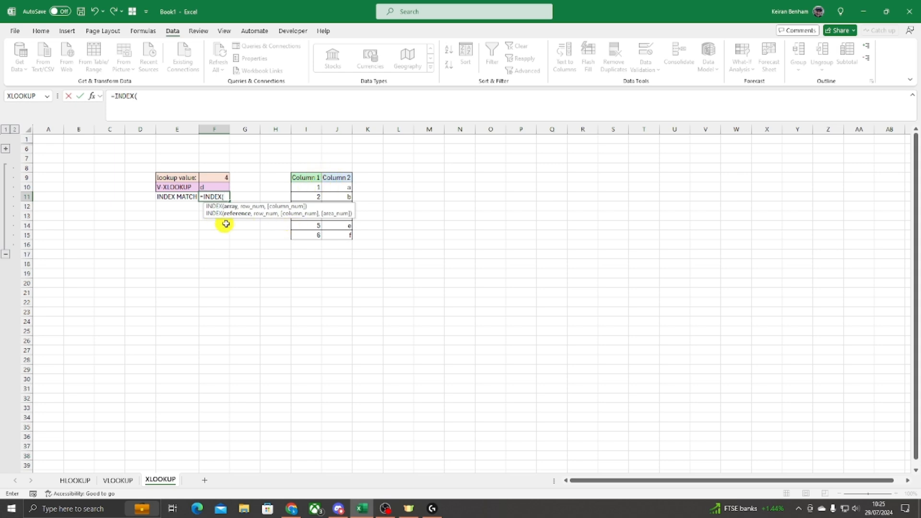
drag(298, 177, 344, 235)
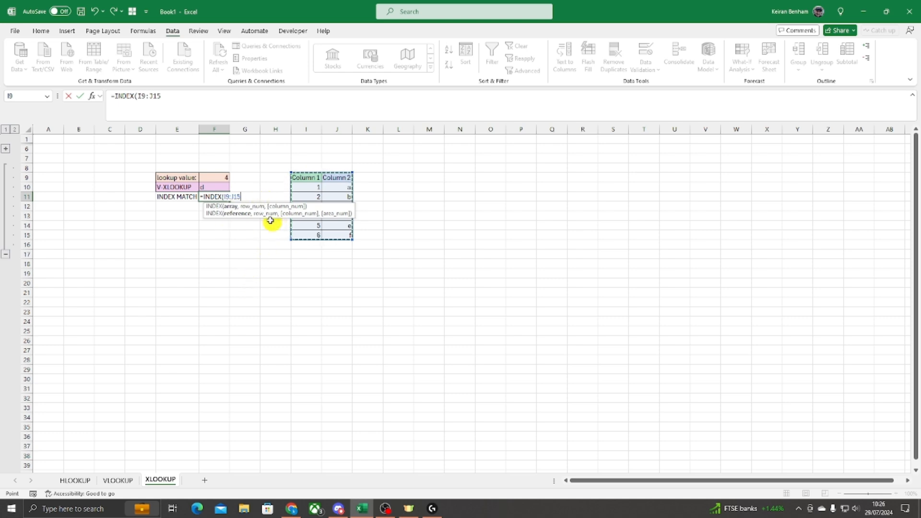
text(,3)
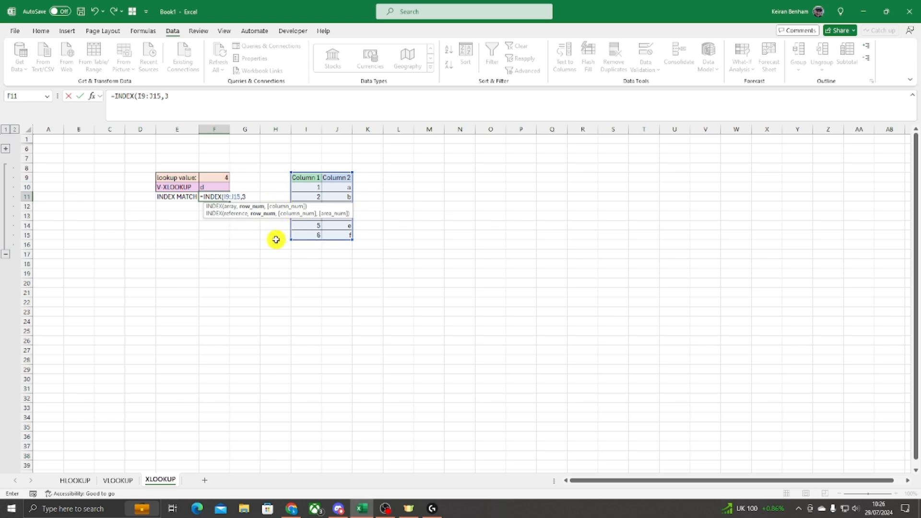
text(,)
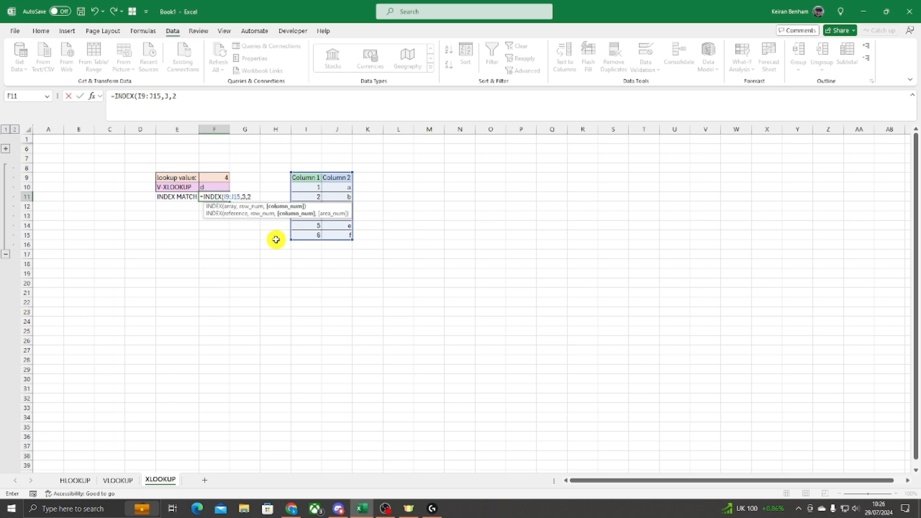
text(2)
key(Return)
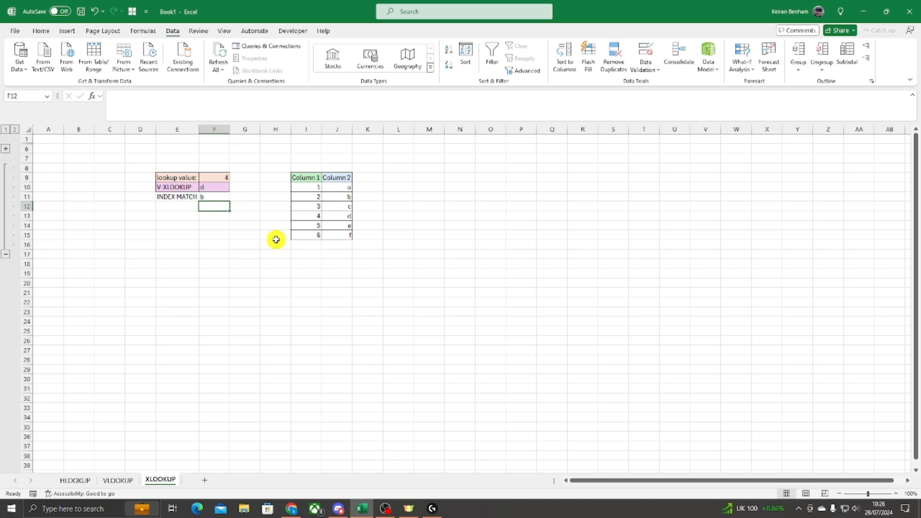
- Check the INDEX formula in F11 by counting to the third row and second column of the table
click(216, 196)
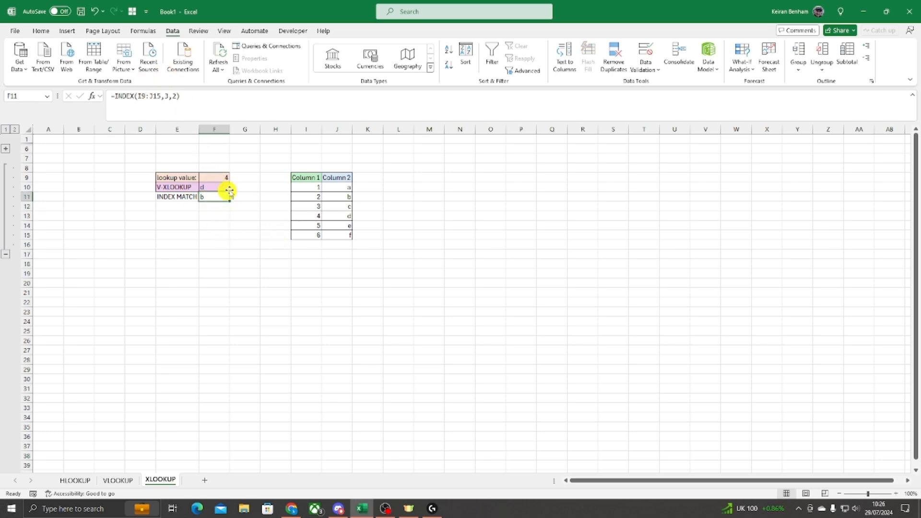
click(278, 177)
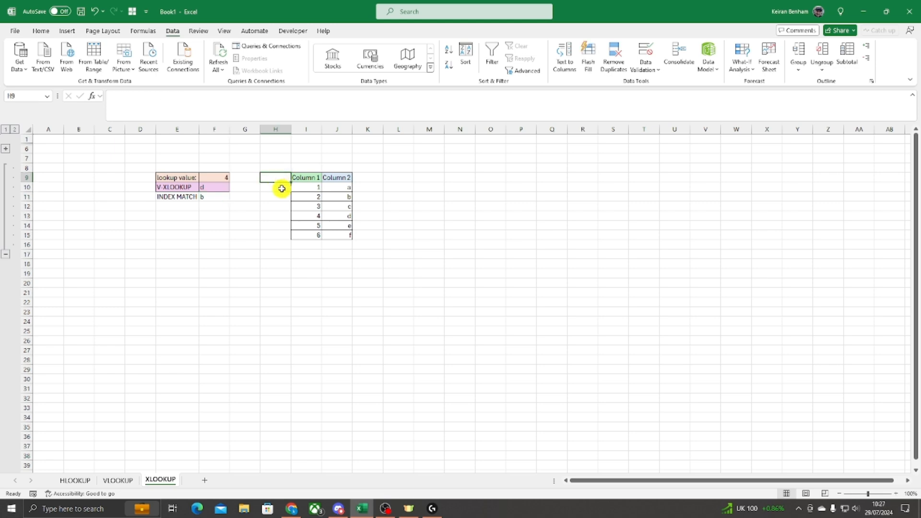
click(281, 188)
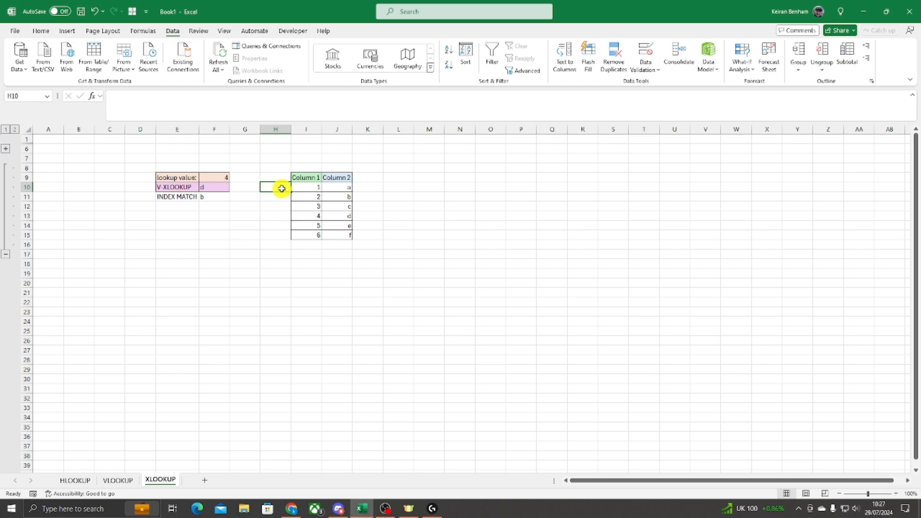
key(Down)
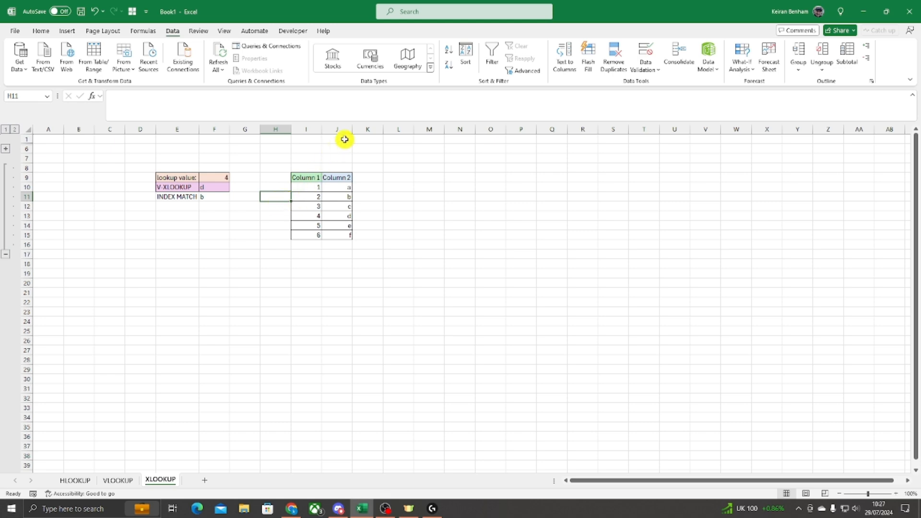
click(342, 196)
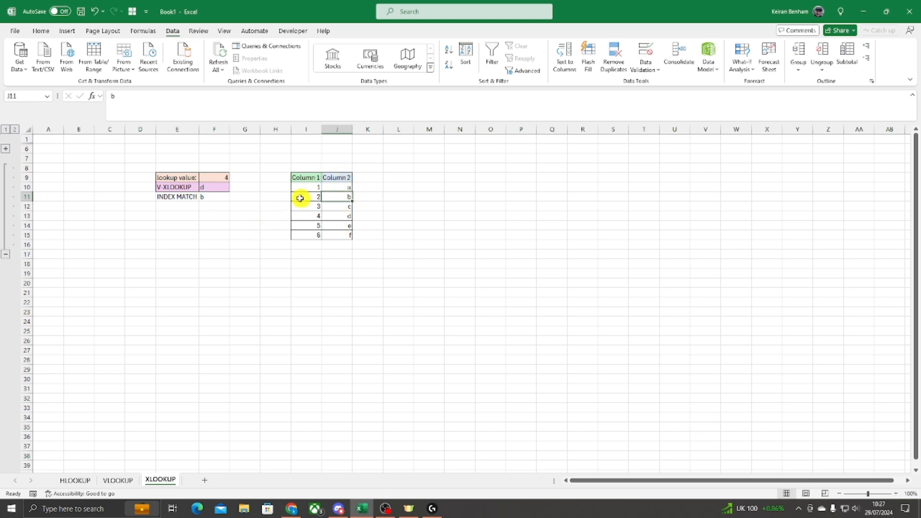
click(208, 198)
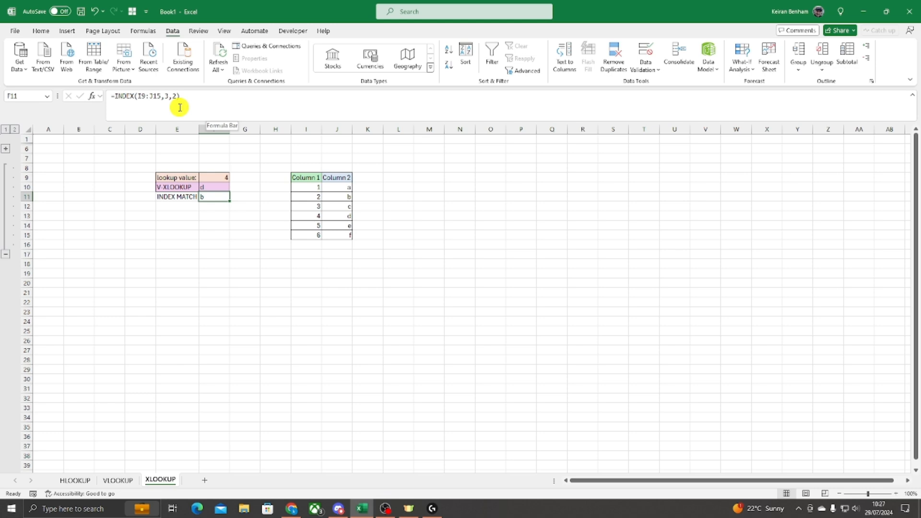
click(185, 207)
click(208, 196)
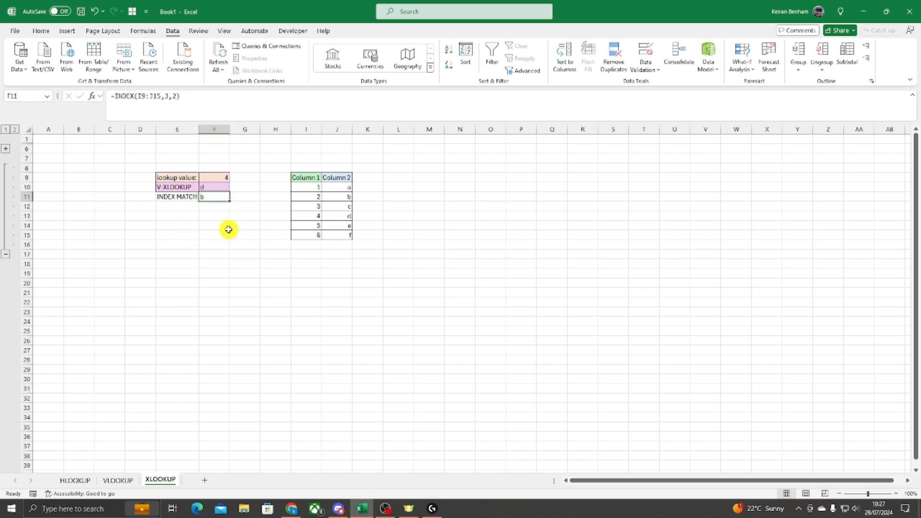
- Enter =MATCH(F9,I9:I15,0) in F12 to find the position of the lookup value in Column 1 with an exact match
key(Return)
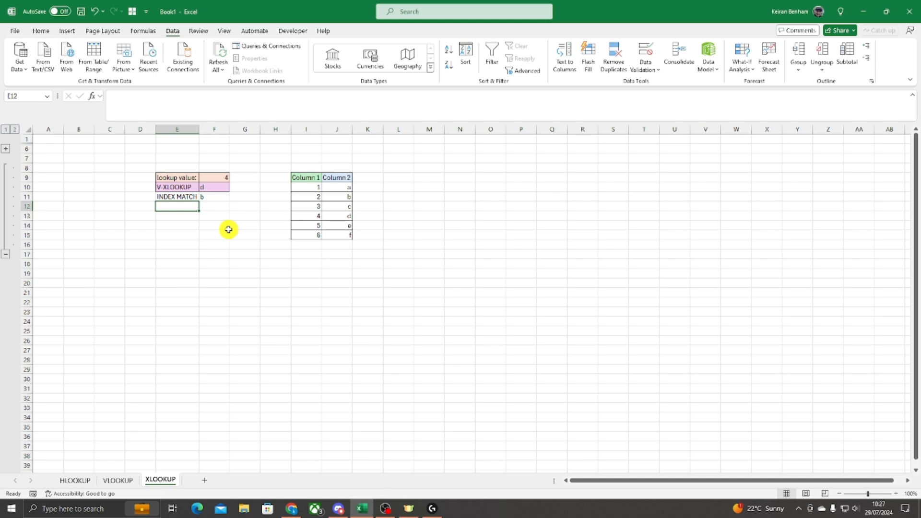
key(Right)
text(=match)
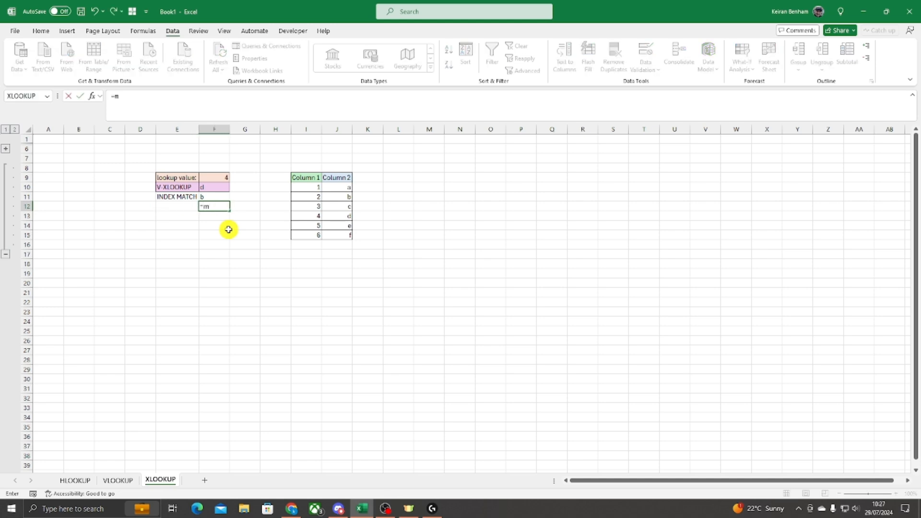
key(Tab)
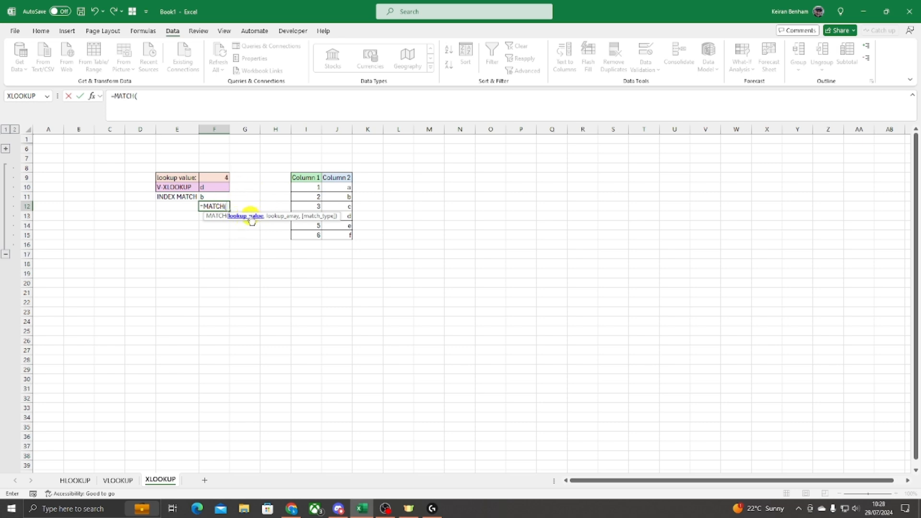
click(214, 177)
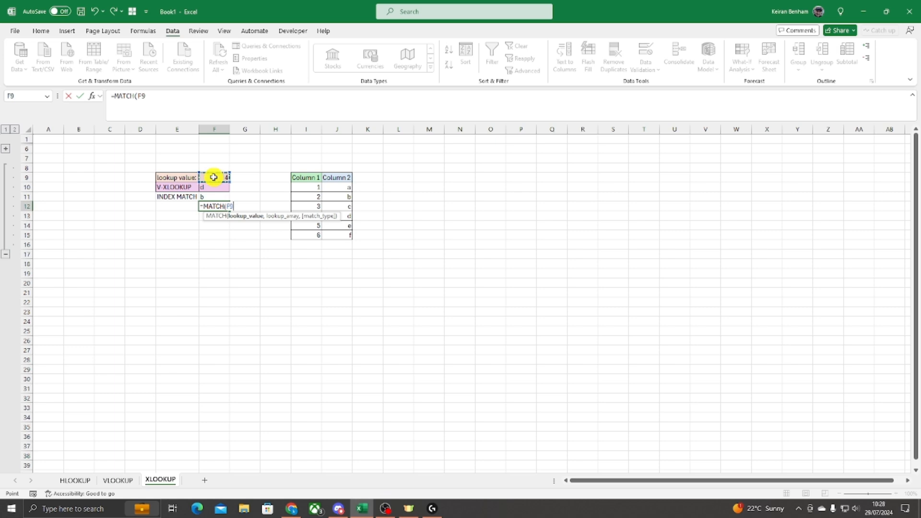
text(,)
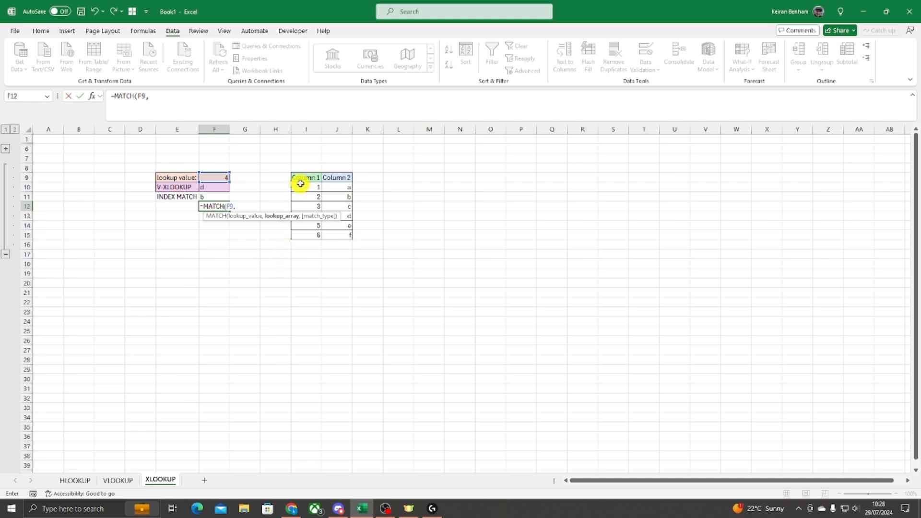
drag(308, 180, 296, 236)
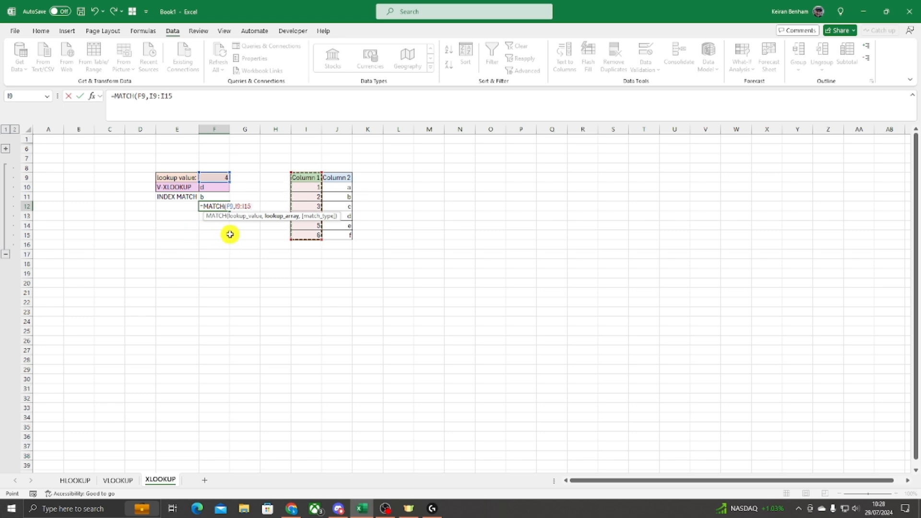
text(,)
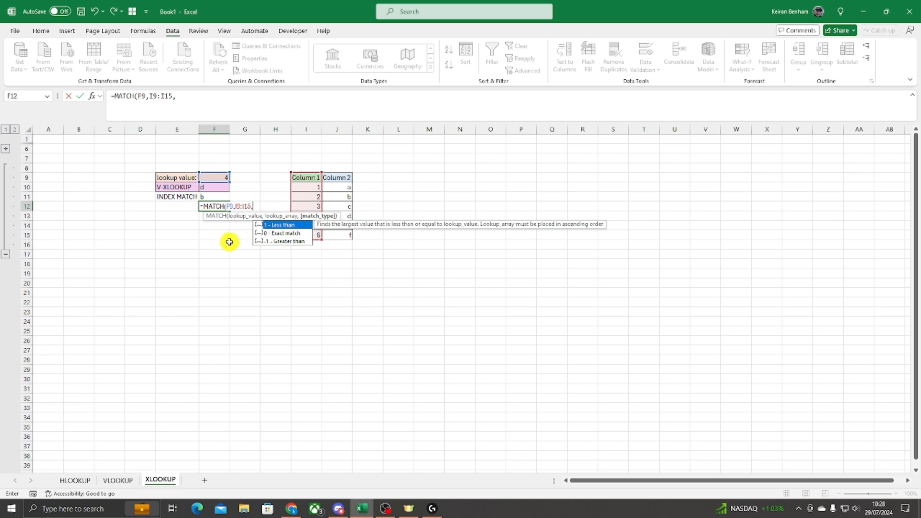
key(Down)
key(Tab)
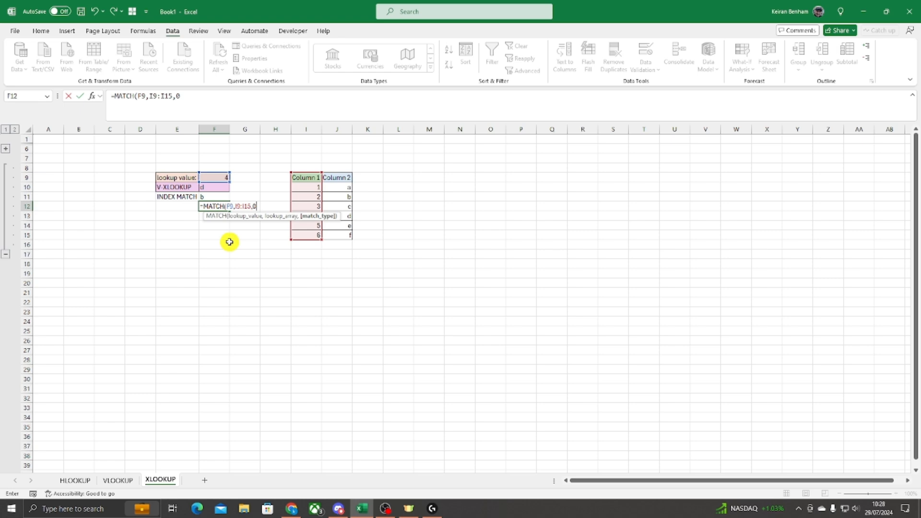
text())
key(Return)
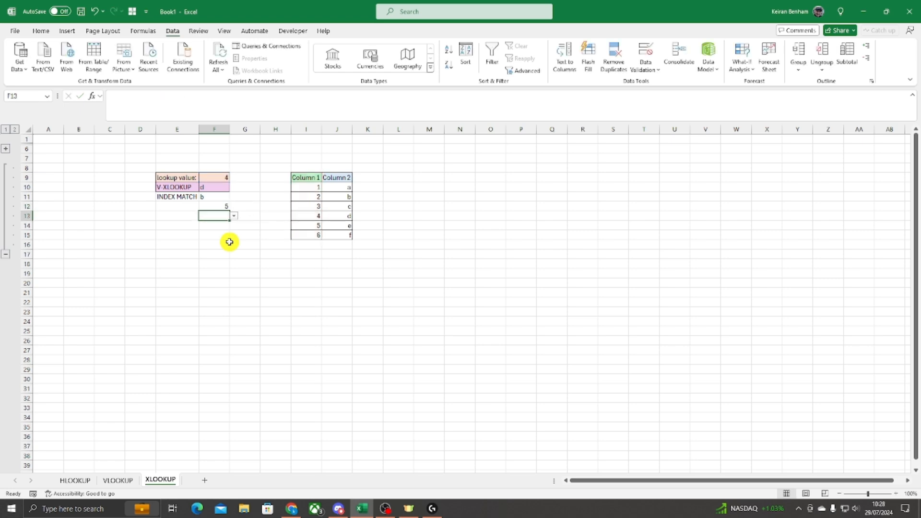
- Number the table rows 1 to 7 in H9:H15, starting beside the Column 1 header
click(215, 203)
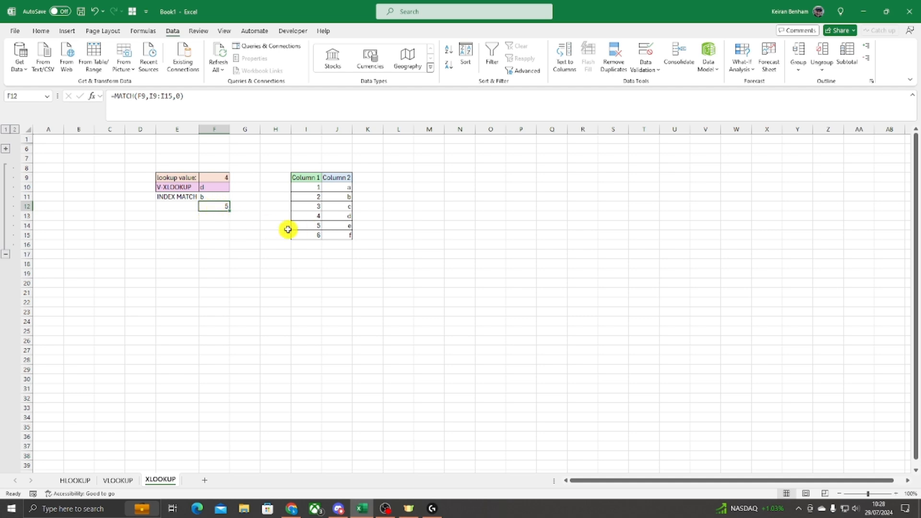
click(304, 177)
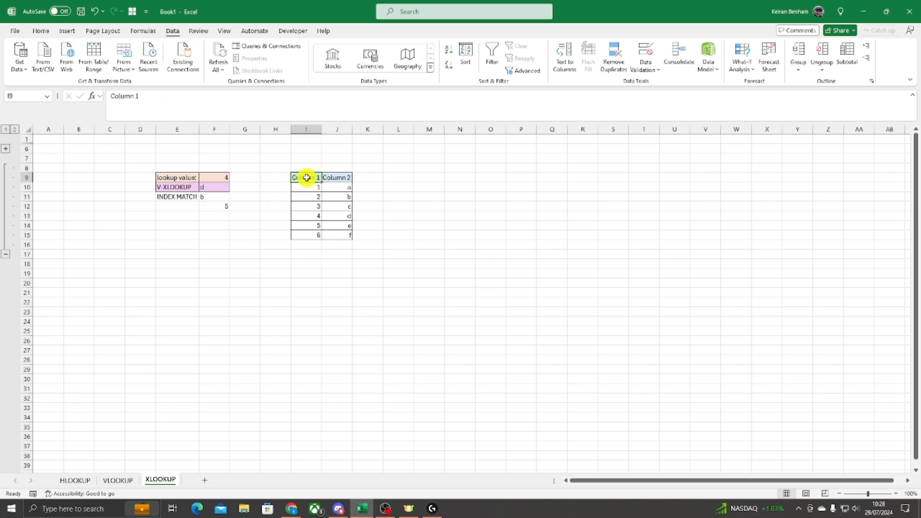
click(213, 179)
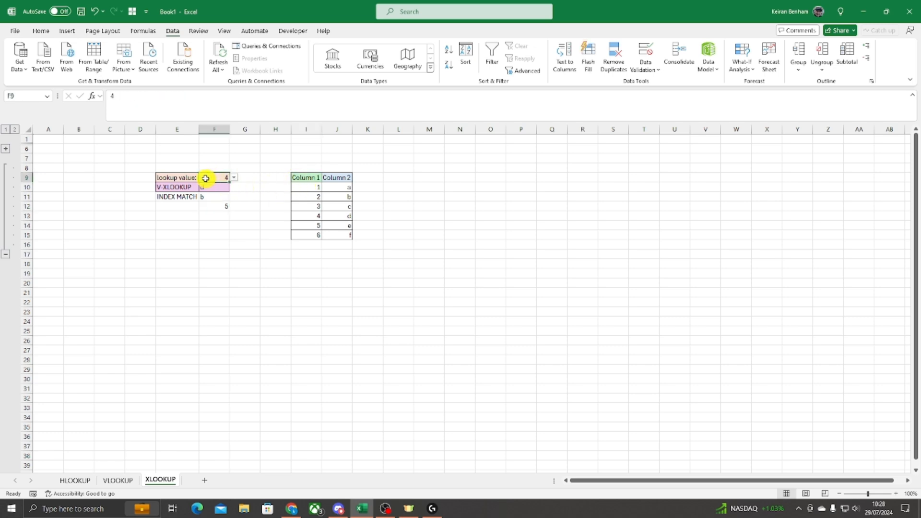
click(302, 177)
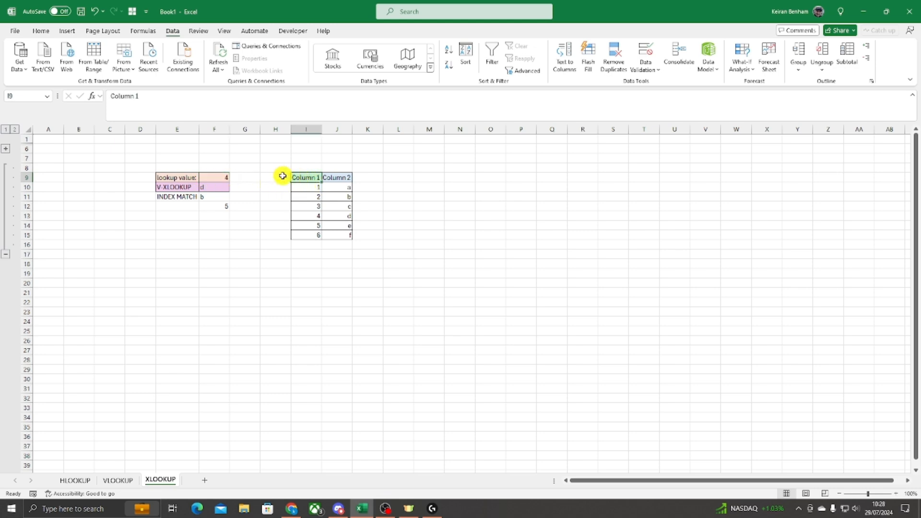
click(282, 177)
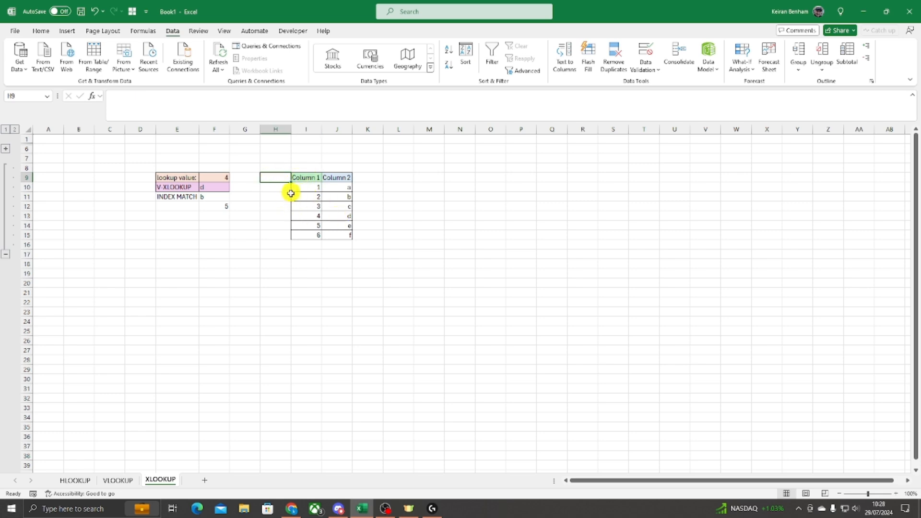
text(1)
key(Return)
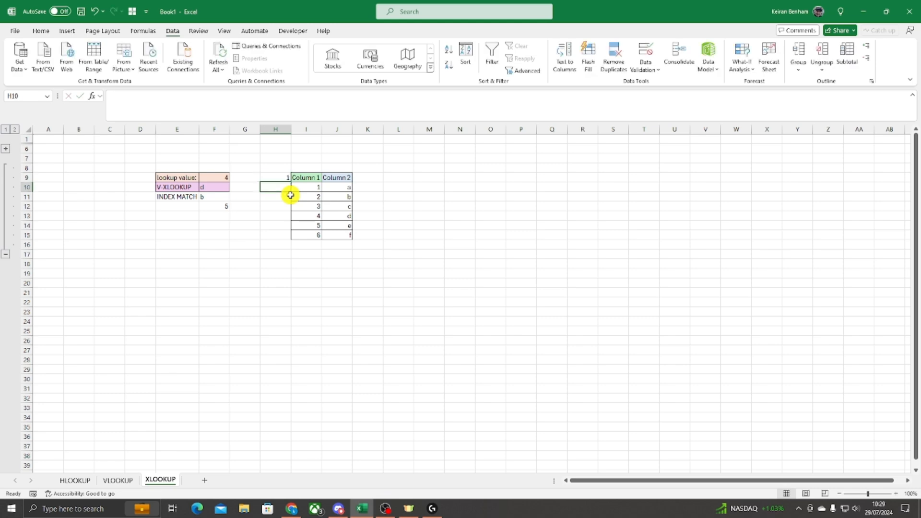
text(2)
key(Return)
text(3)
key(Return)
text(4)
key(Return)
text(5)
key(Return)
text(6)
key(Return)
text(7)
key(Return)
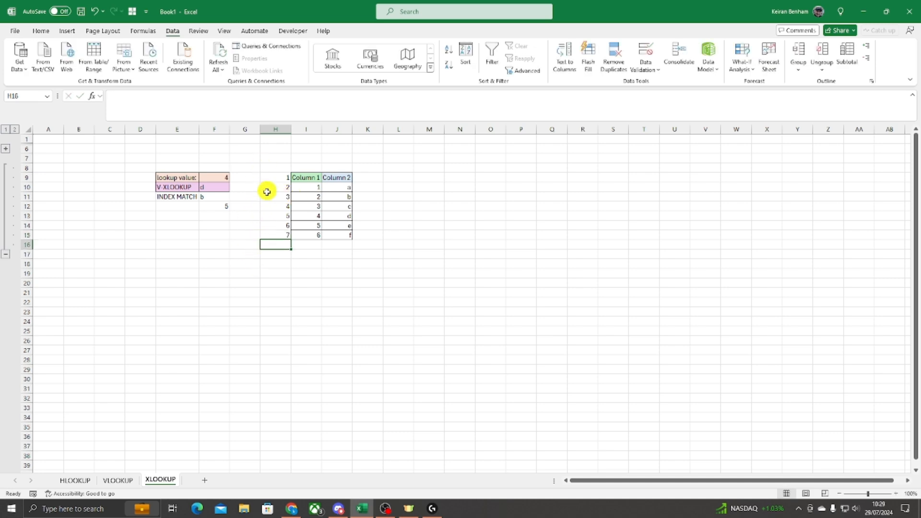
- Check the MATCH result in F12 against the row number beside the lookup value's entry in Column 1
click(309, 187)
click(311, 215)
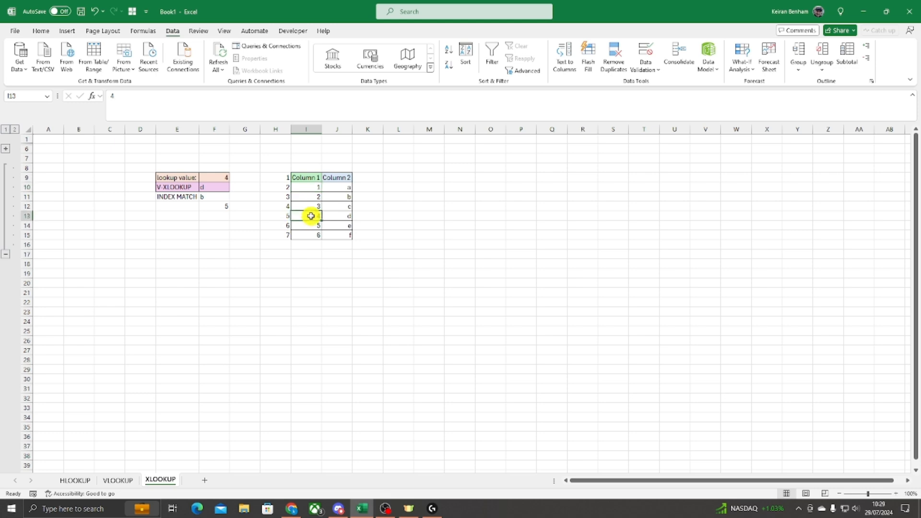
click(283, 215)
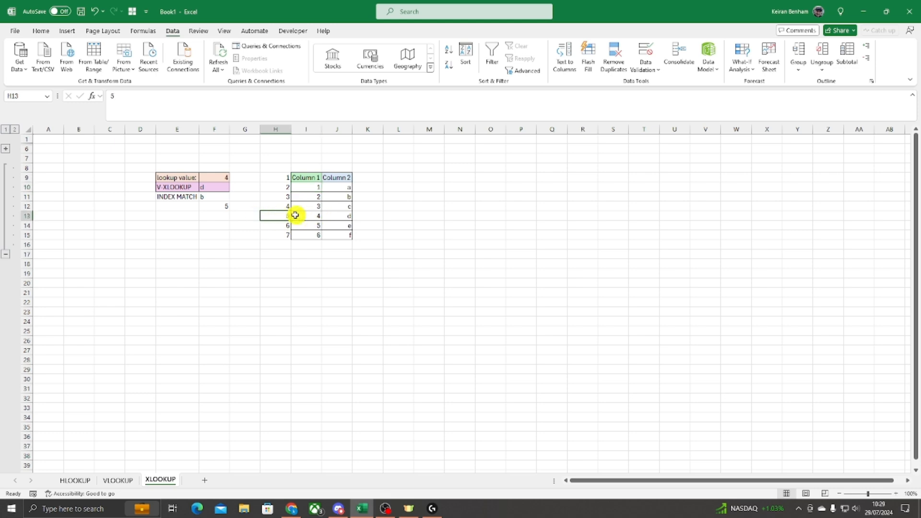
click(222, 206)
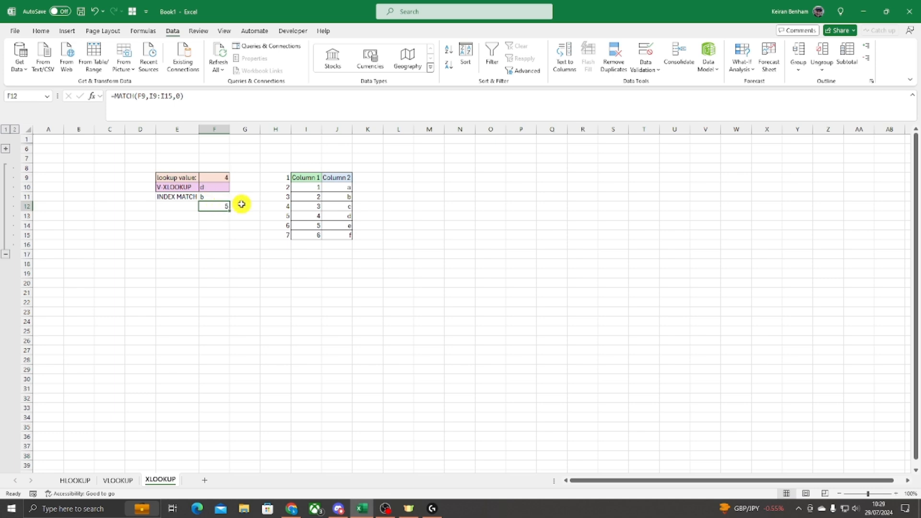
click(212, 197)
click(217, 206)
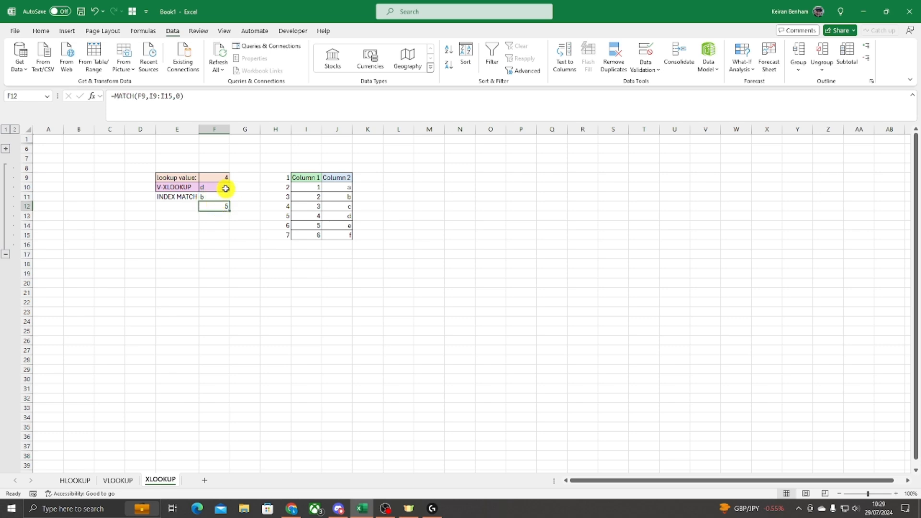
- Clear the separate INDEX and MATCH formulas from F11 and F12
click(210, 198)
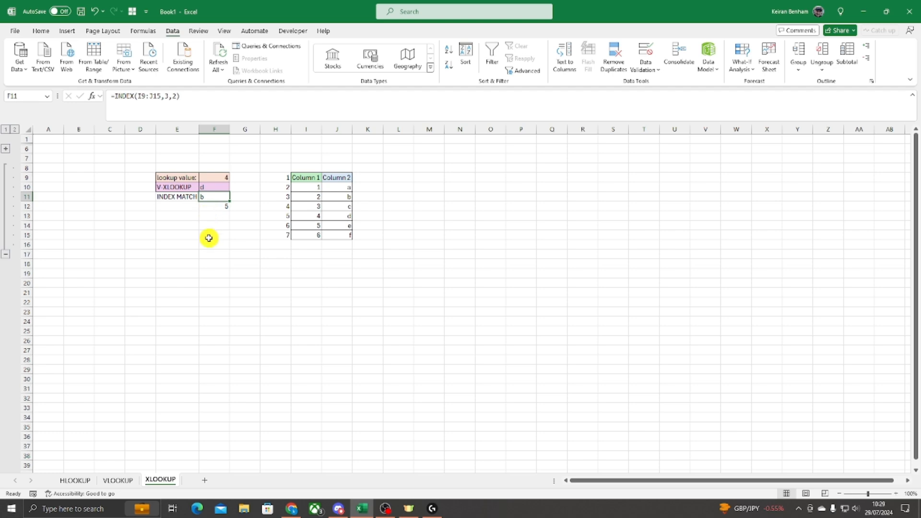
key(Delete)
key(Down)
key(Delete)
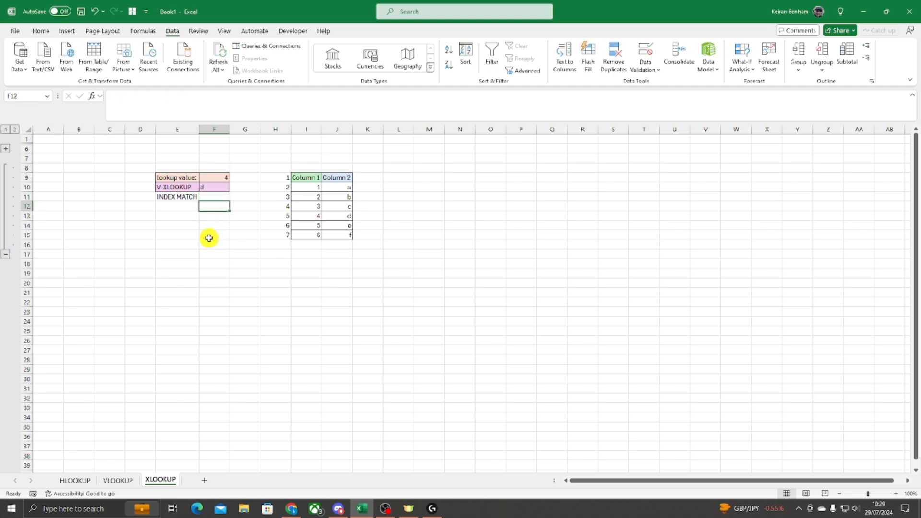
- Enter =INDEX(I9:J15,MATCH(F9,I9:I15),2) in F11 and compare it with the V-XLOOKUP formula in F10
key(Up)
text(=)
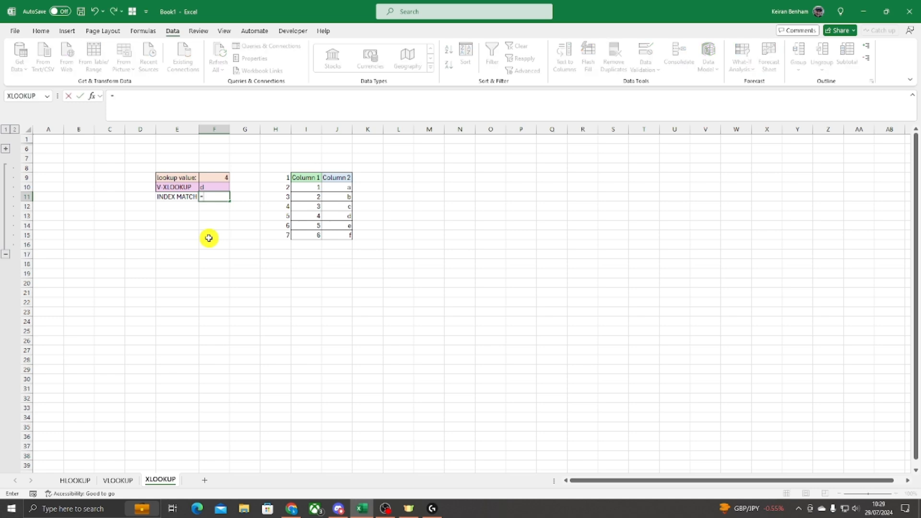
text(index)
key(Tab)
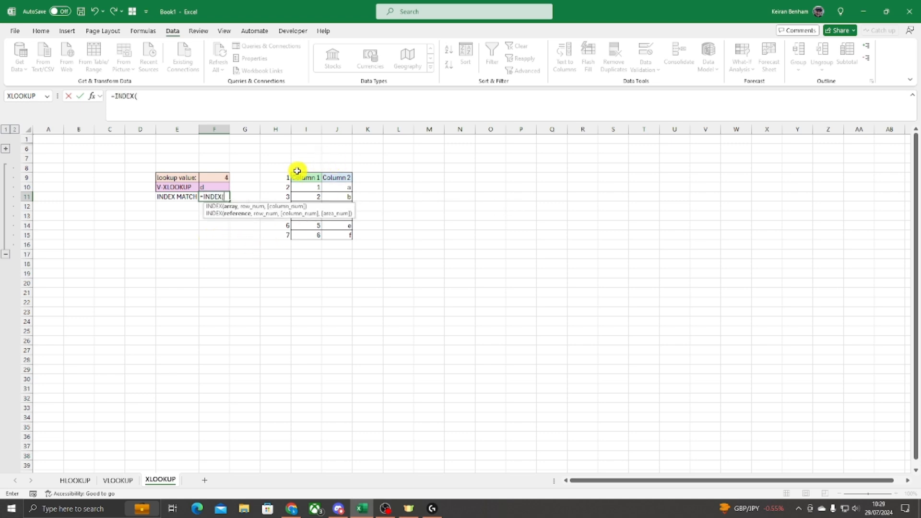
drag(304, 179, 346, 232)
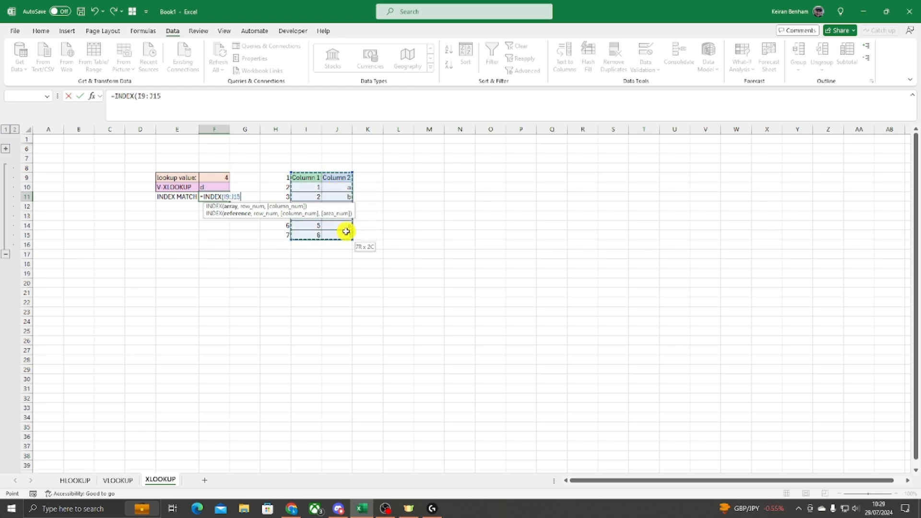
text(,)
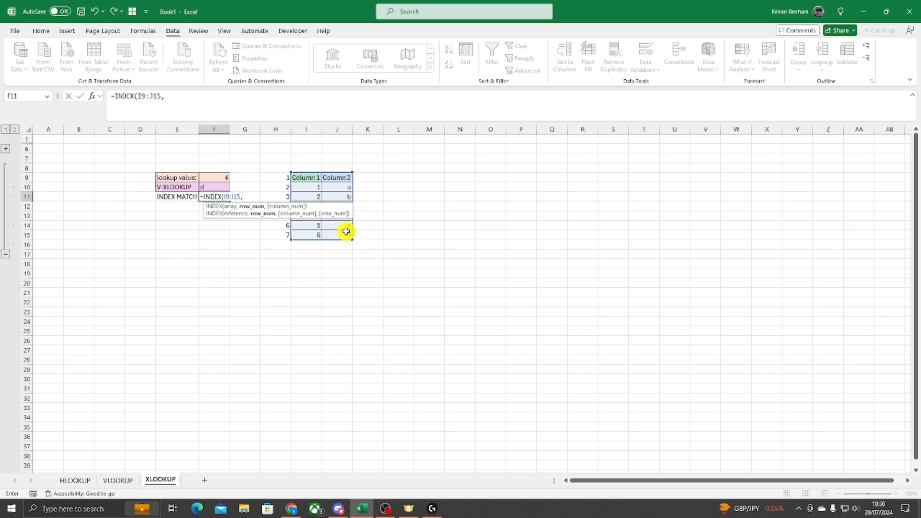
text(MAtch)
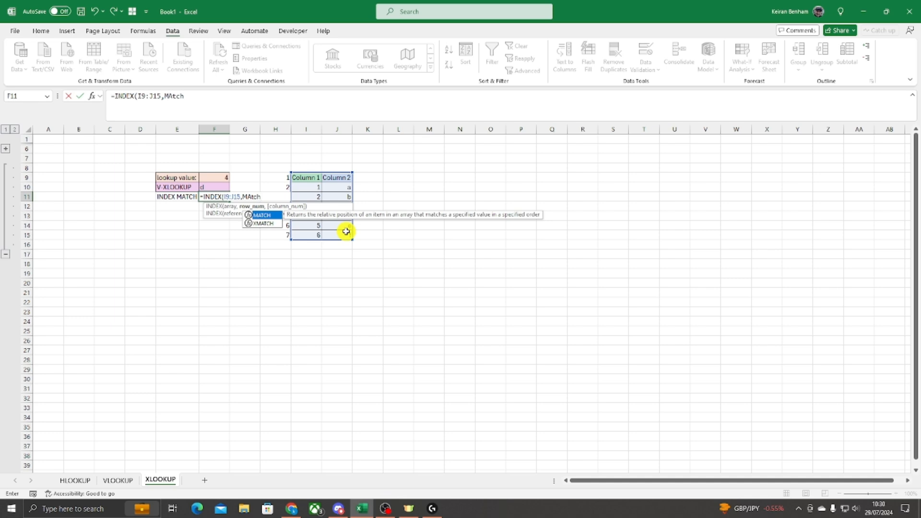
key(Tab)
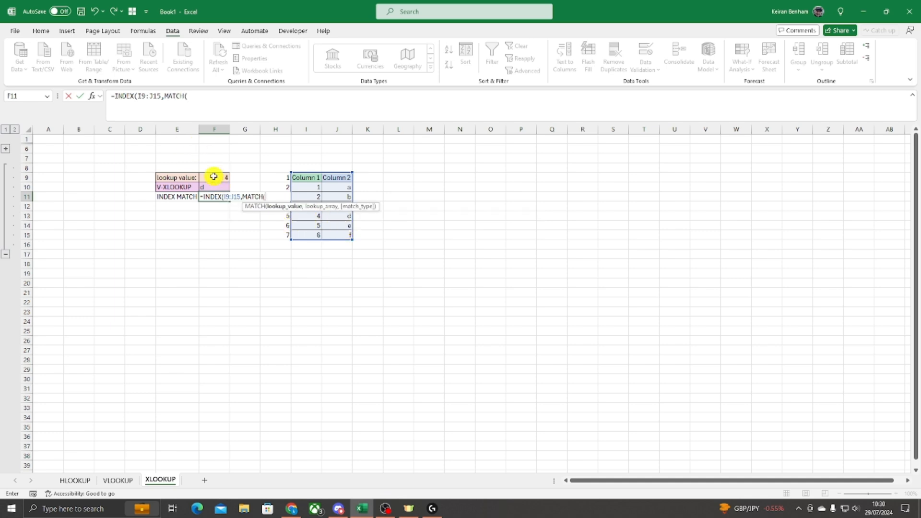
click(214, 177)
text(,)
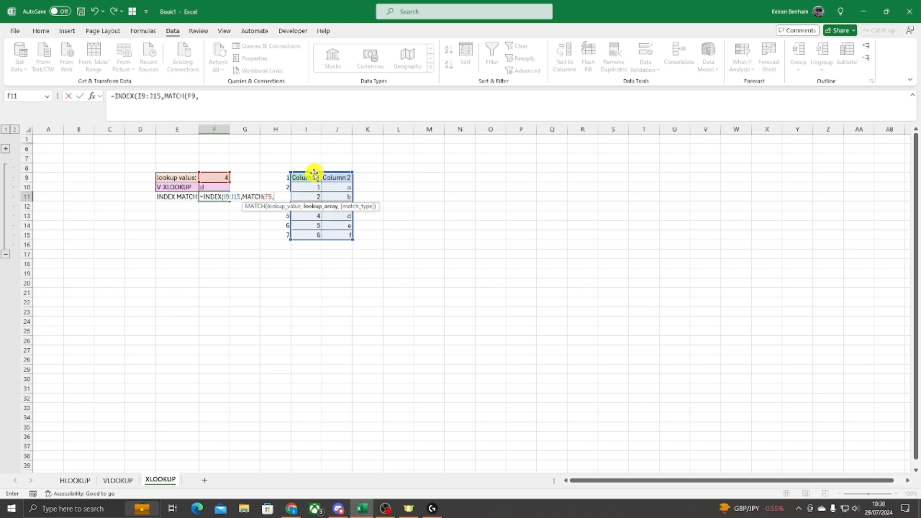
drag(308, 177, 311, 201)
drag(314, 233, 313, 232)
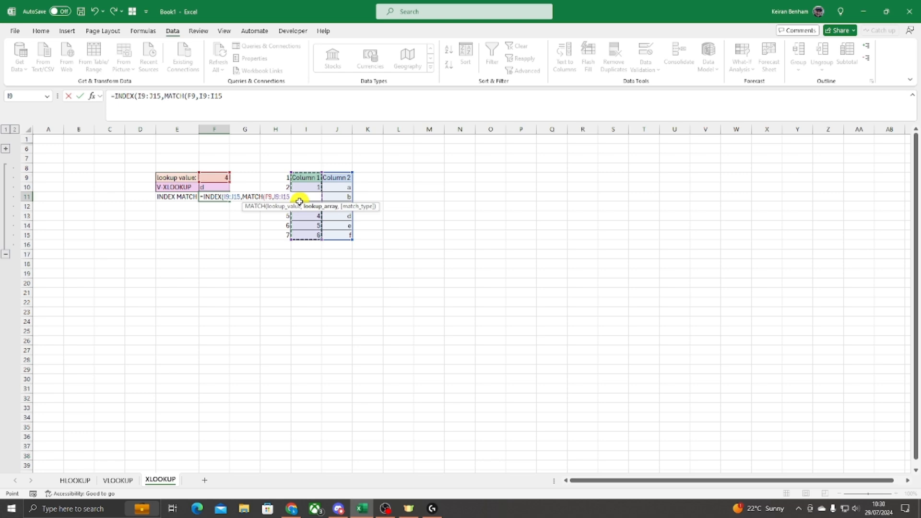
text())
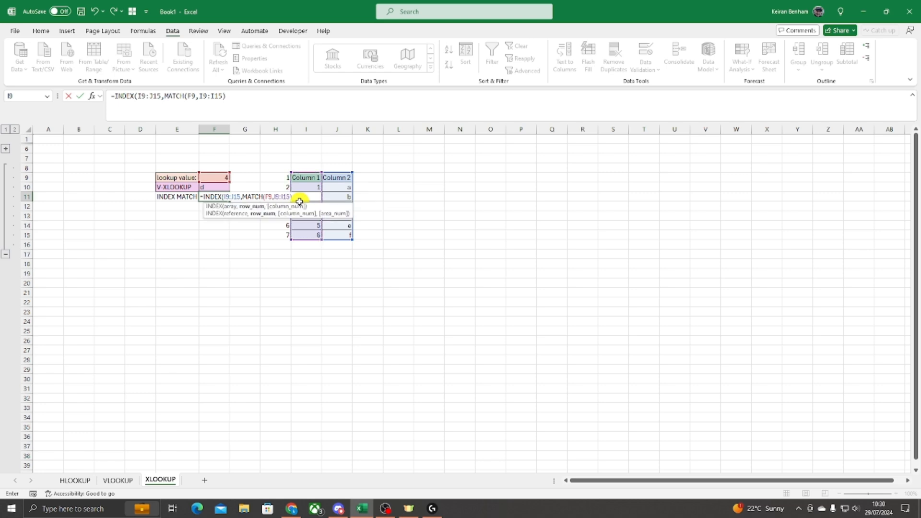
text(,2)
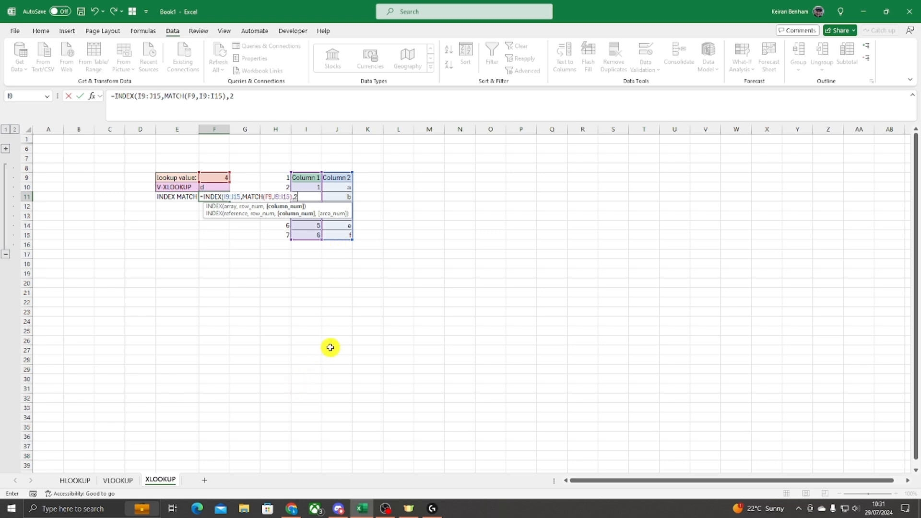
text())
key(Return)
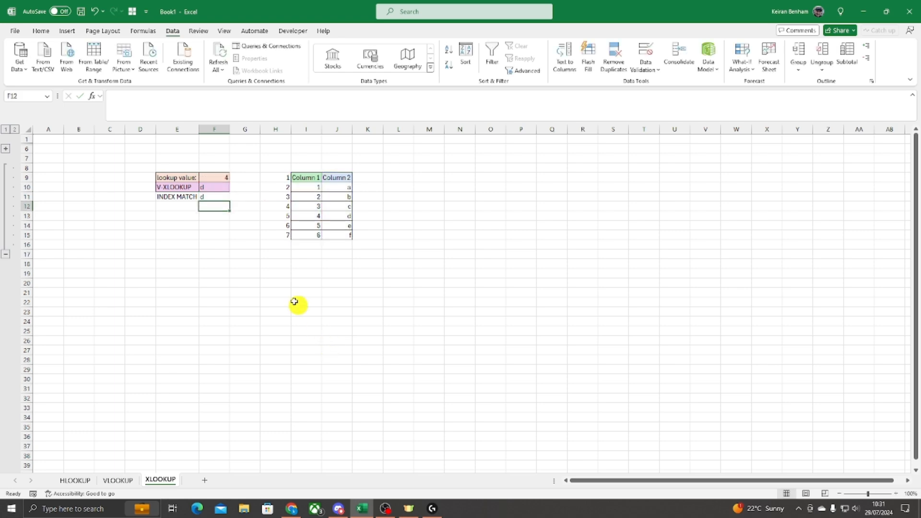
click(213, 197)
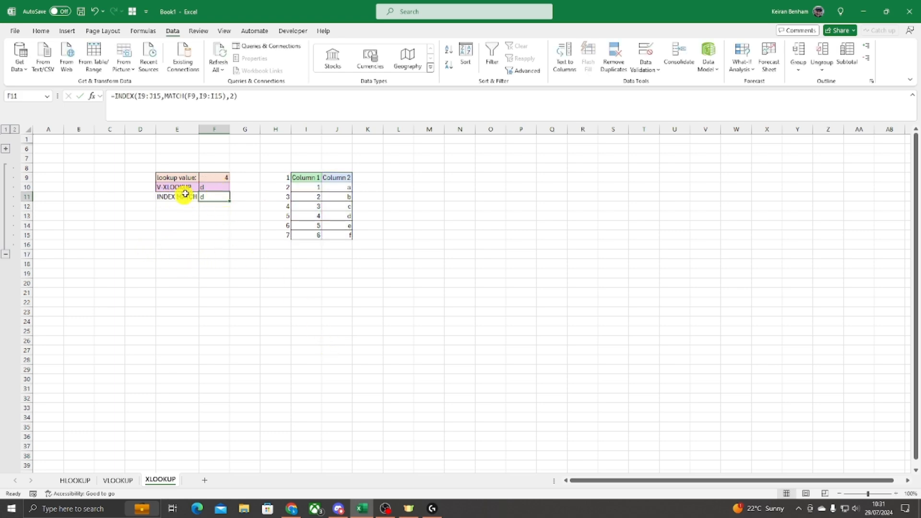
click(213, 187)
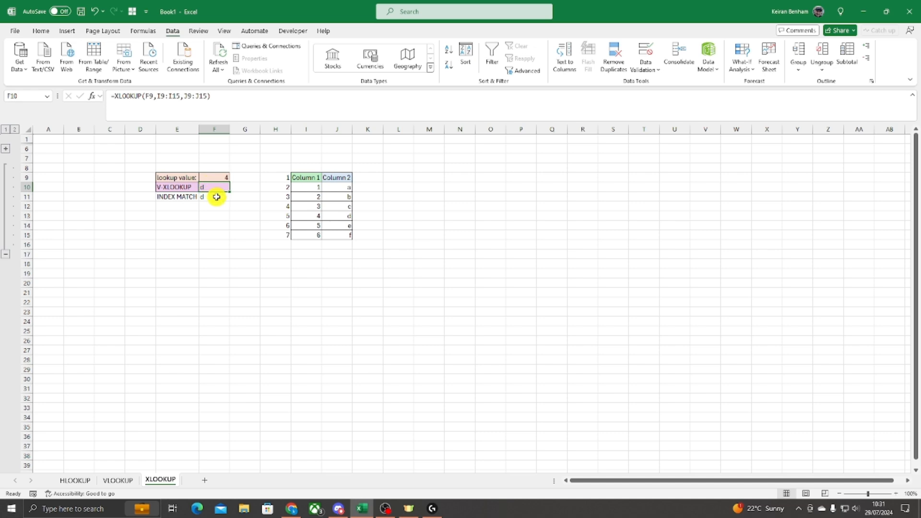
- Compare the V-XLOOKUP formula in F10 with the INDEX MATCH formula in F11
click(216, 198)
click(214, 188)
click(214, 198)
click(215, 188)
click(211, 198)
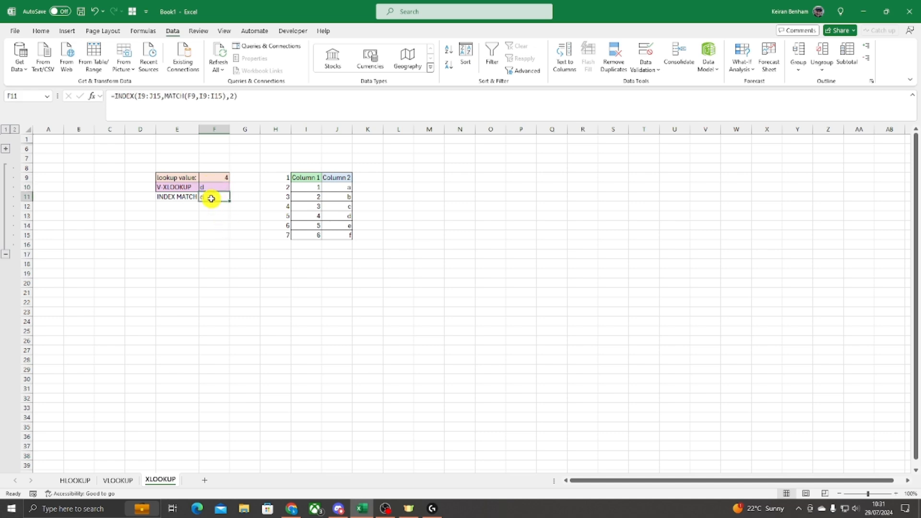
- Test both vertical lookups by setting the lookup value in F9 to 1, 2 and finally 3
click(222, 177)
click(234, 177)
click(216, 188)
click(234, 178)
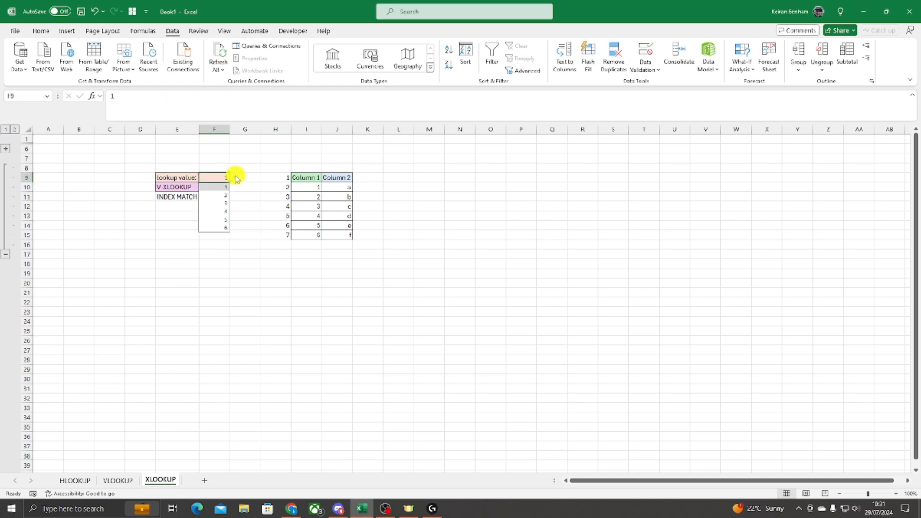
click(223, 197)
click(234, 177)
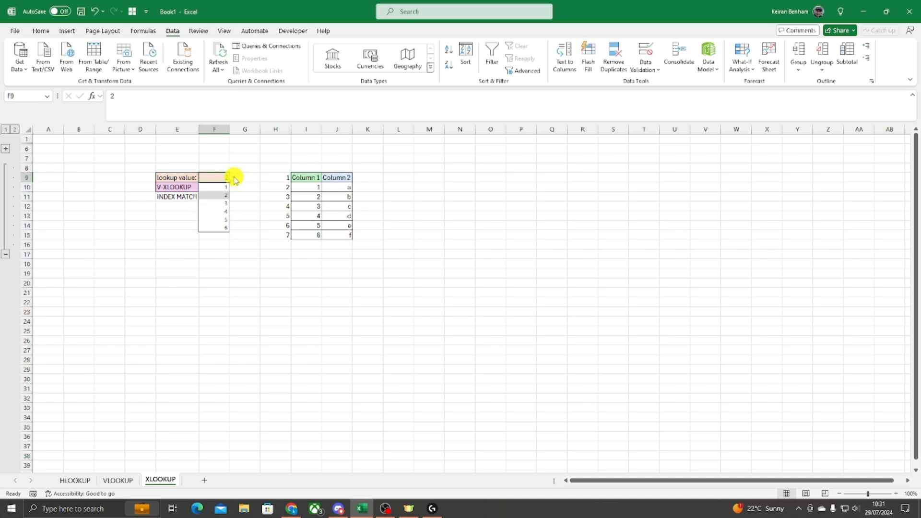
click(225, 204)
click(208, 198)
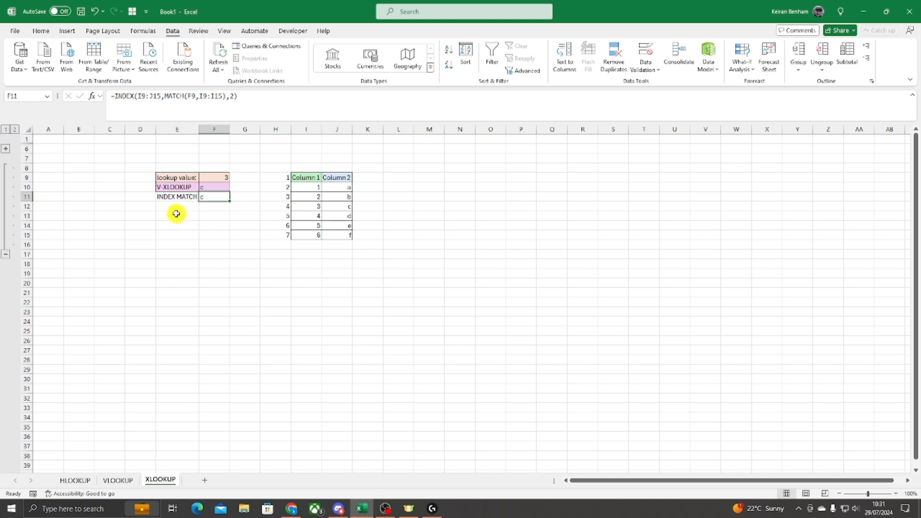
- Expand the collapsed rows of the horizontal example and label E5 as INDEX MATCH
click(6, 149)
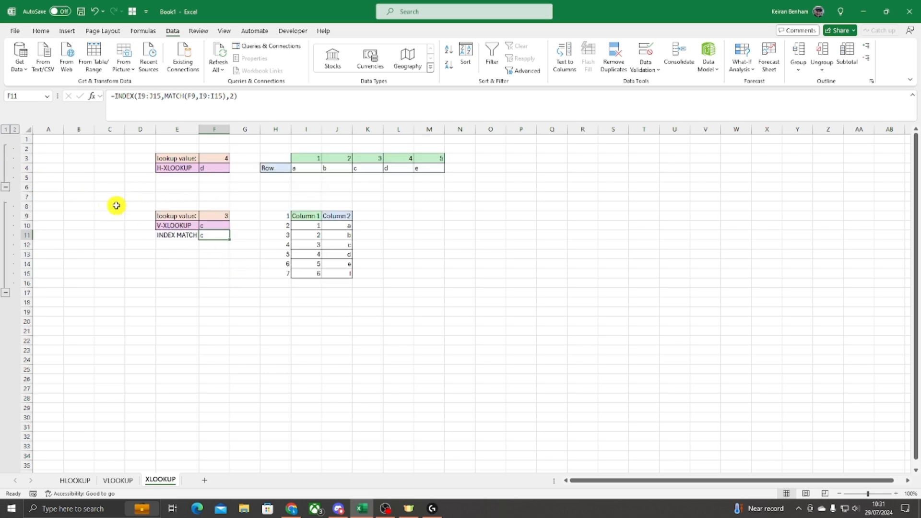
click(178, 176)
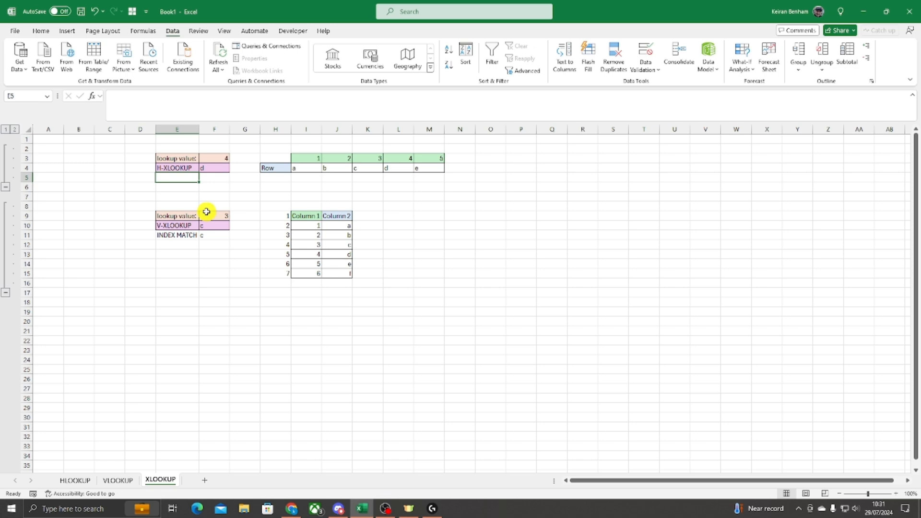
text(IND)
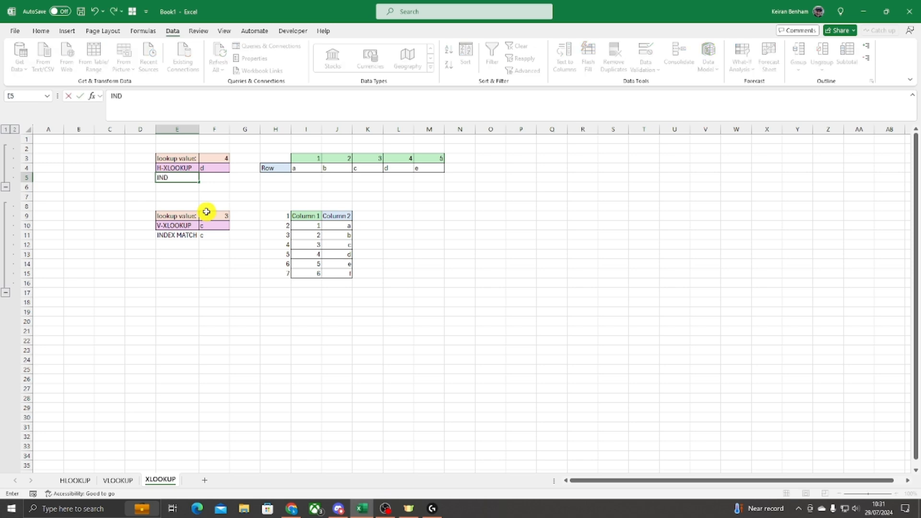
text(EX MATCH)
key(Tab)
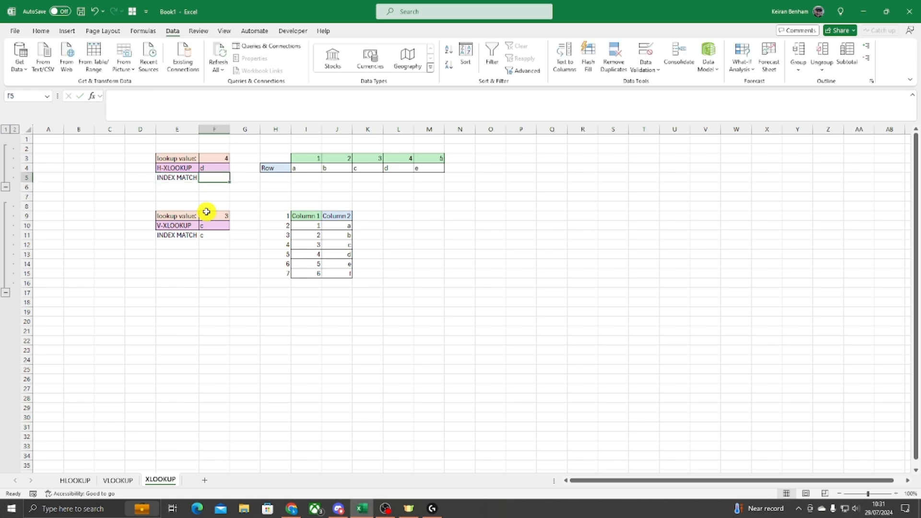
- Start an INDEX formula in F5 with array H3:M4 and row number 2
text(=)
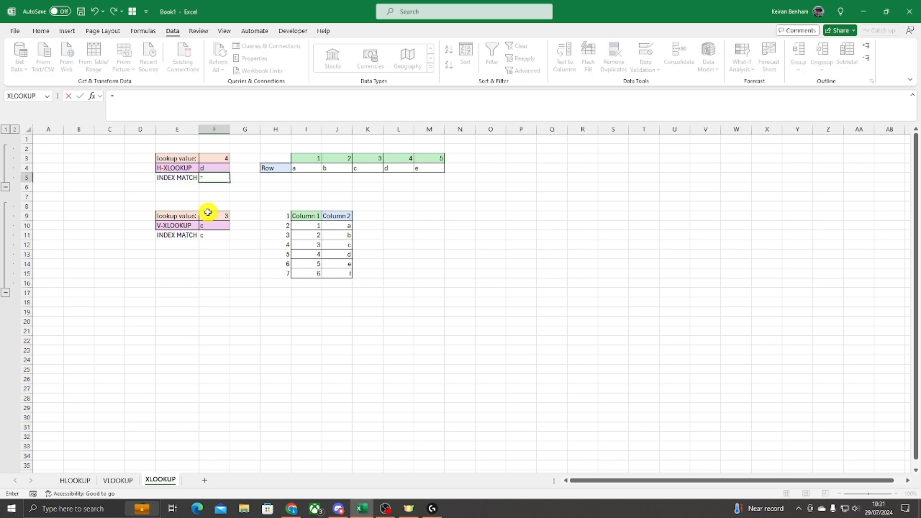
text(inde)
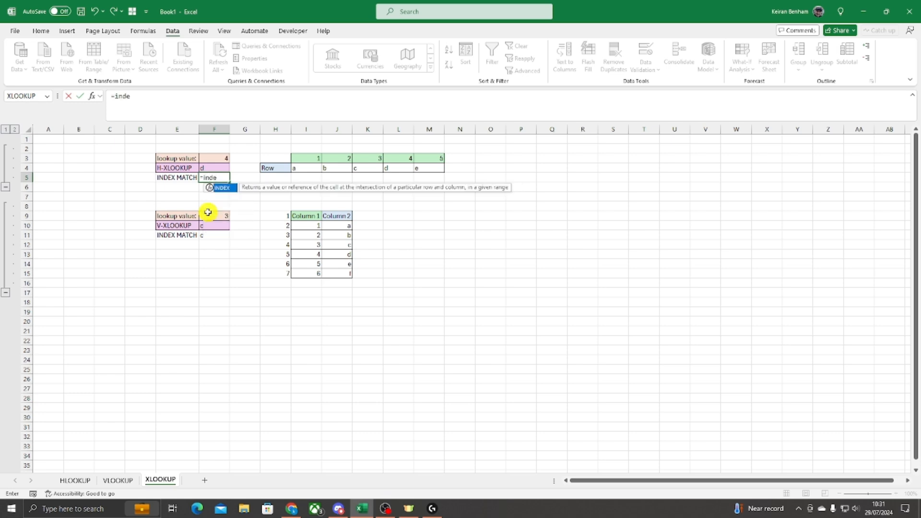
text(x)
key(Tab)
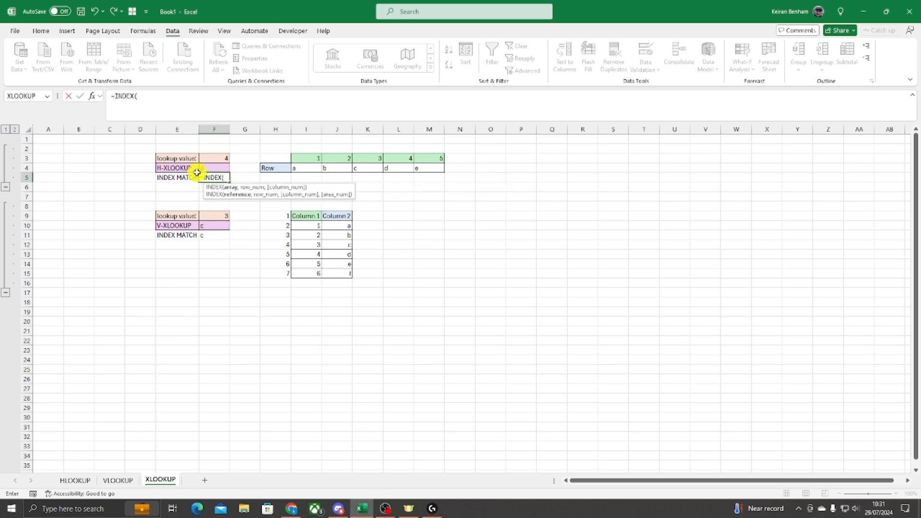
drag(272, 157, 425, 166)
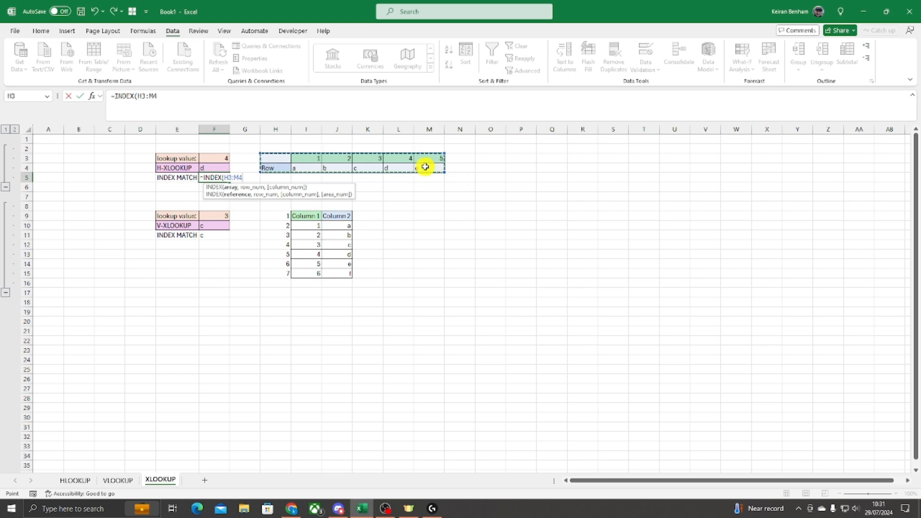
text(,)
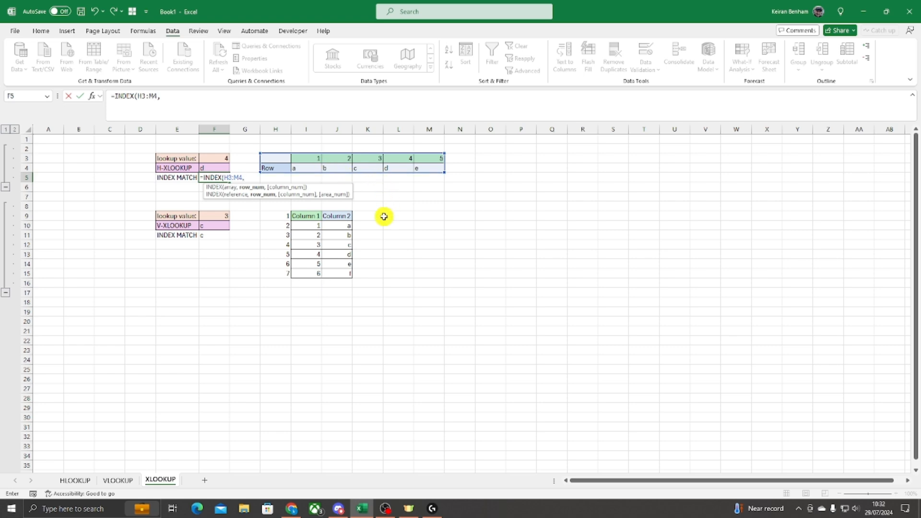
text(2,)
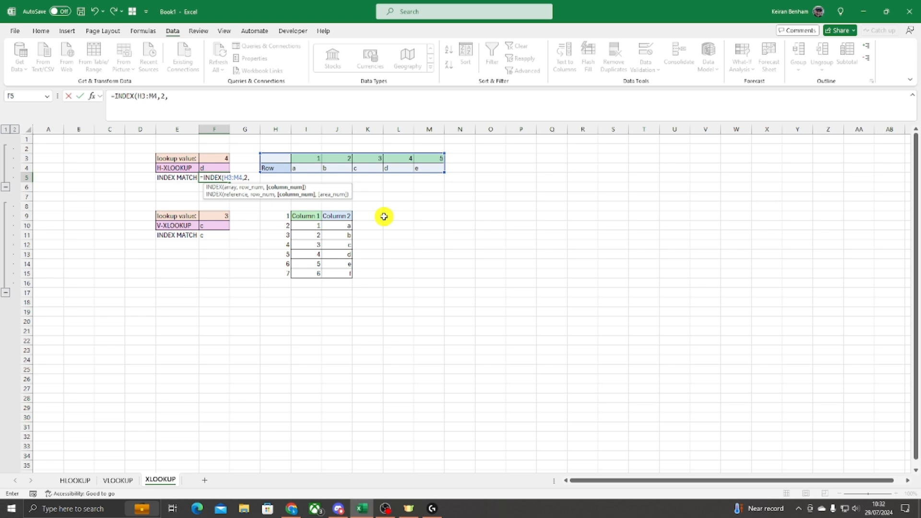
- Add MATCH(F3,H3:M3) as the column number to complete =INDEX(H3:M4,2,MATCH(F3,H3:M3)) in F5
text(MATCH()
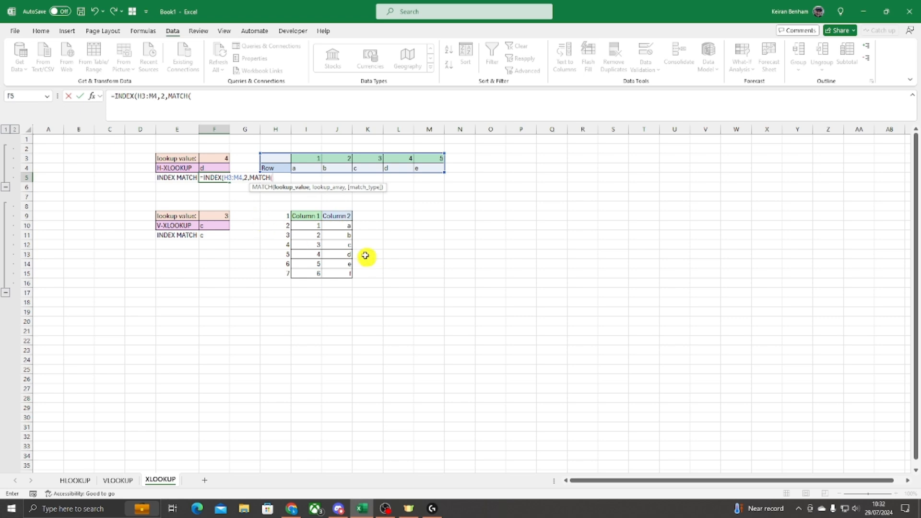
click(207, 157)
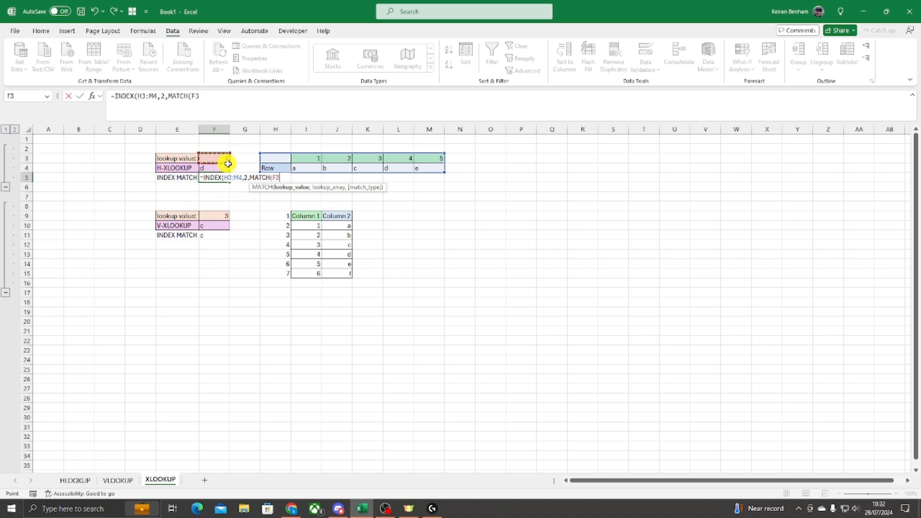
text(,)
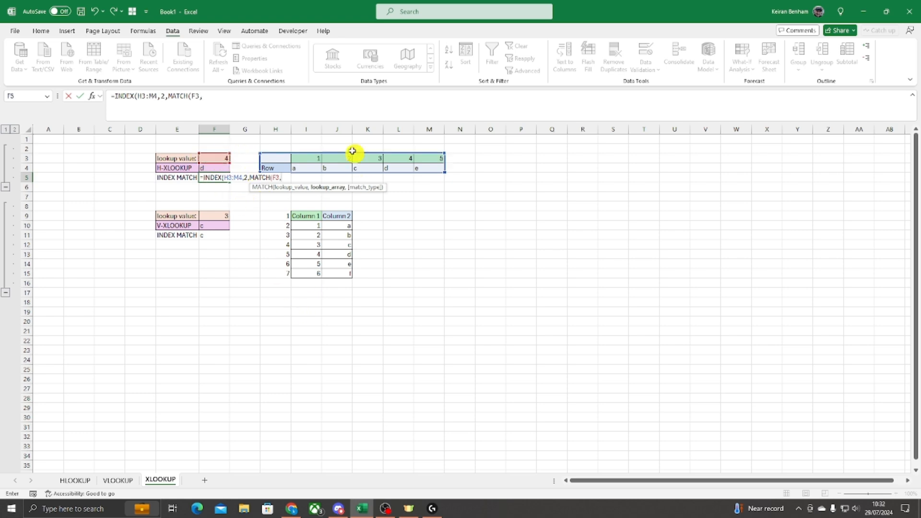
drag(271, 157, 359, 158)
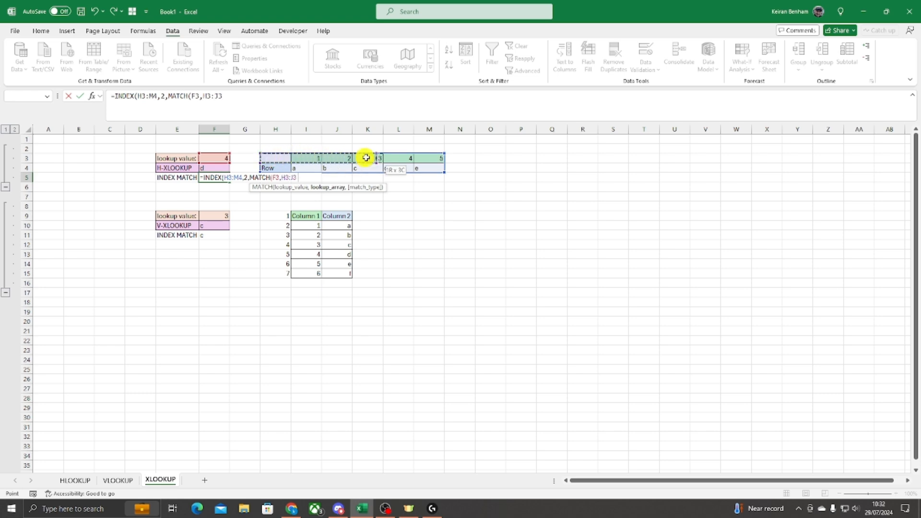
drag(436, 158, 437, 158)
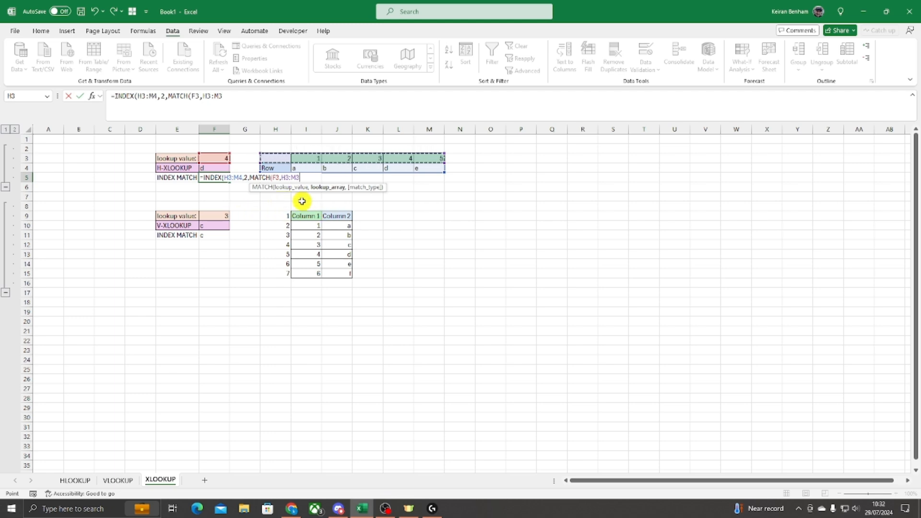
text())
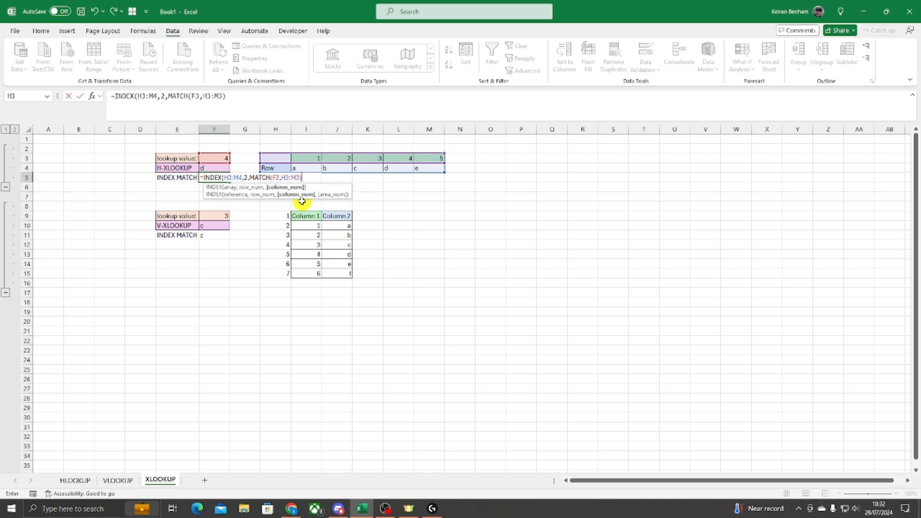
text())
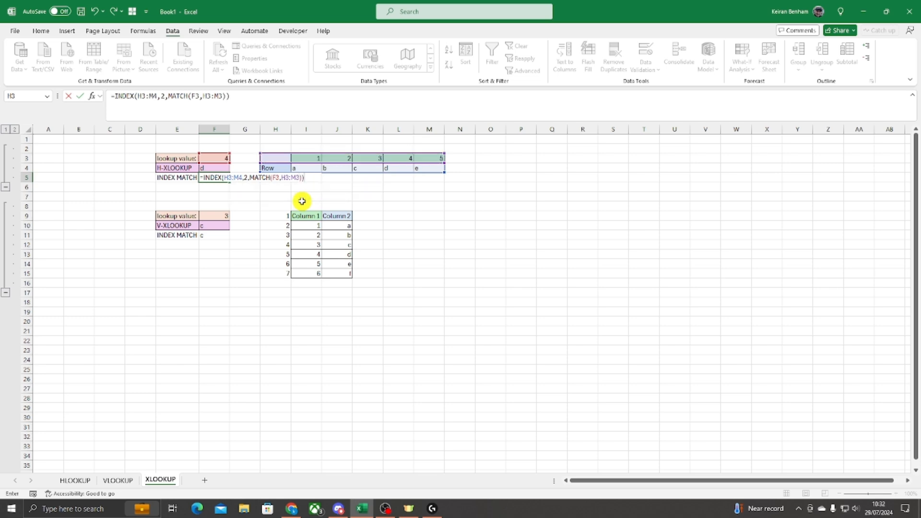
key(Return)
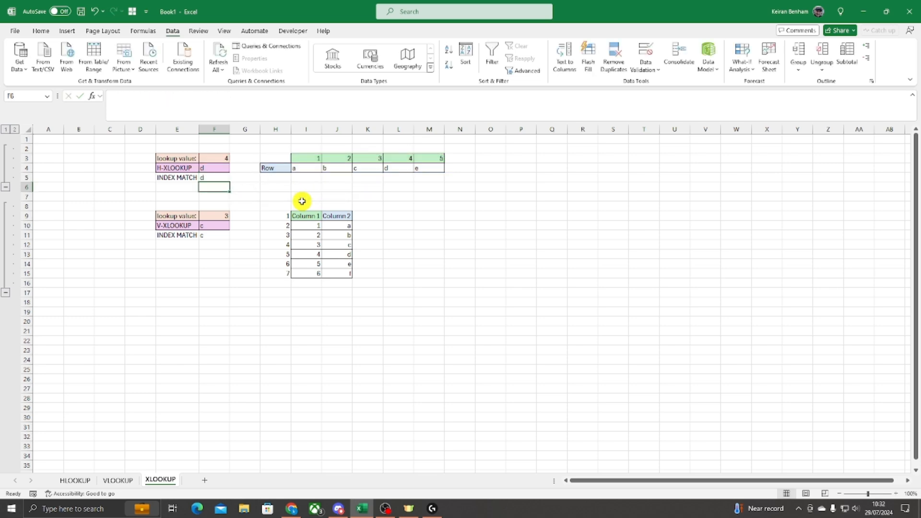
click(218, 180)
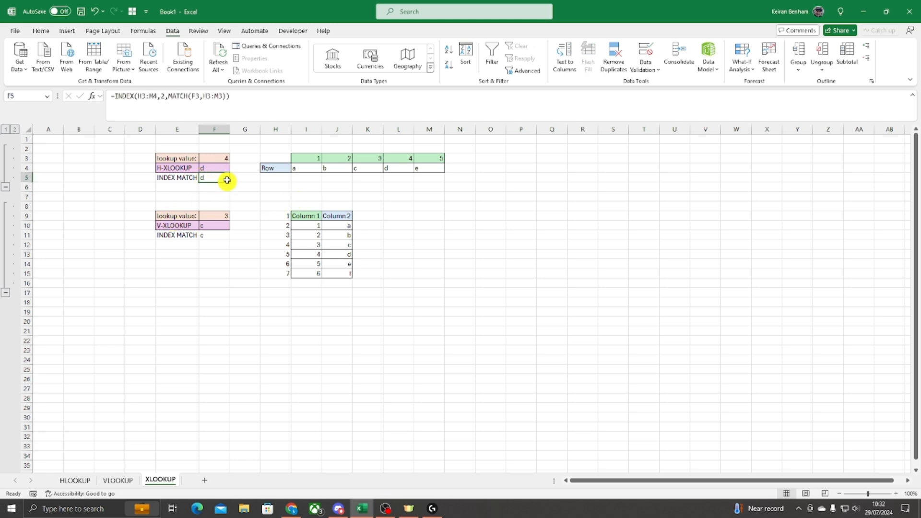
- Test both horizontal lookups by setting the lookup value in F3 to 1, 2 and finally 3
click(219, 159)
click(235, 159)
click(226, 168)
click(234, 158)
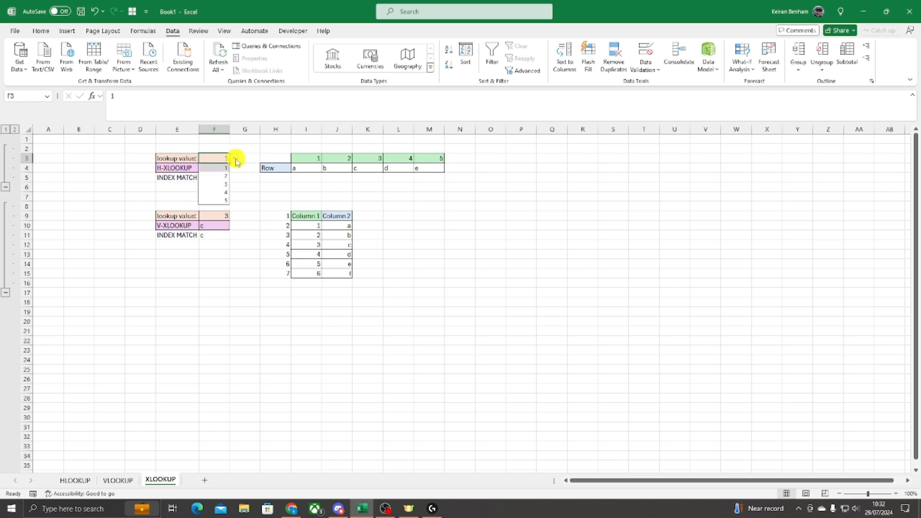
click(221, 177)
click(233, 161)
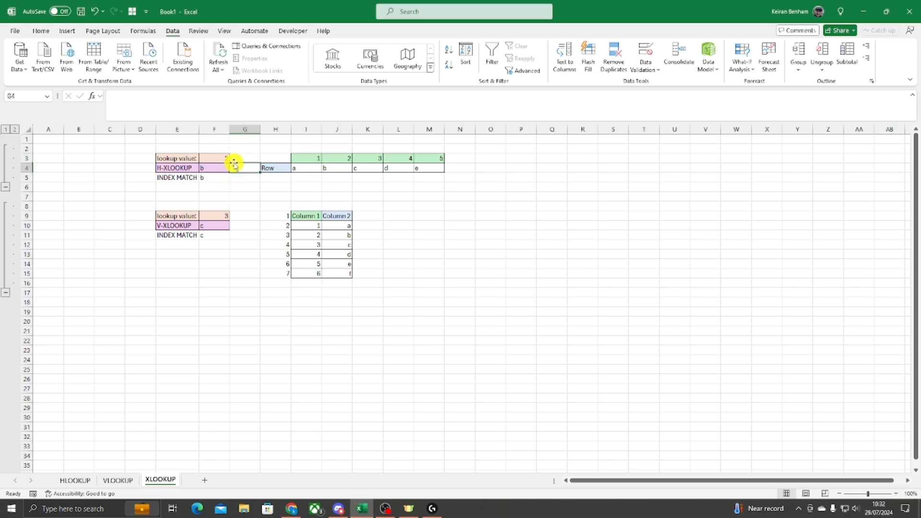
click(210, 158)
click(234, 159)
click(233, 187)
- Return to the horizontal INDEX MATCH formula cell F5
click(190, 189)
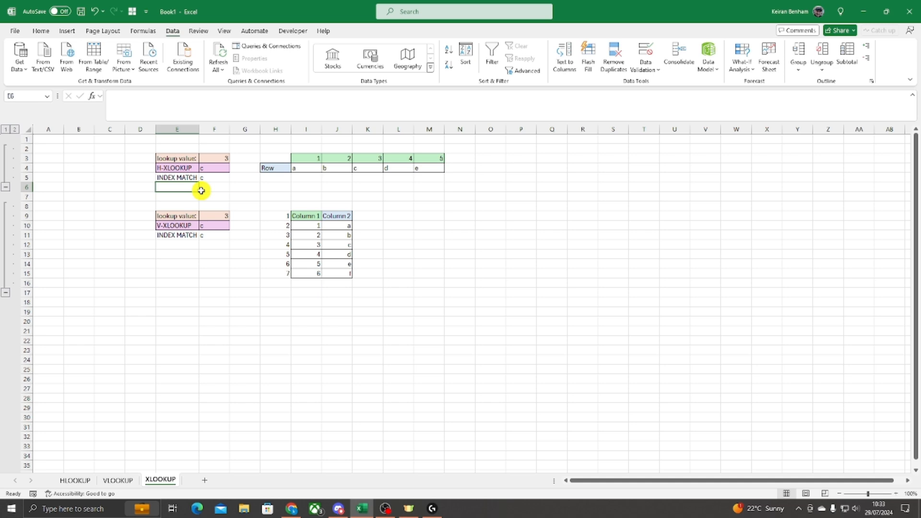
key(Up)
key(Right)
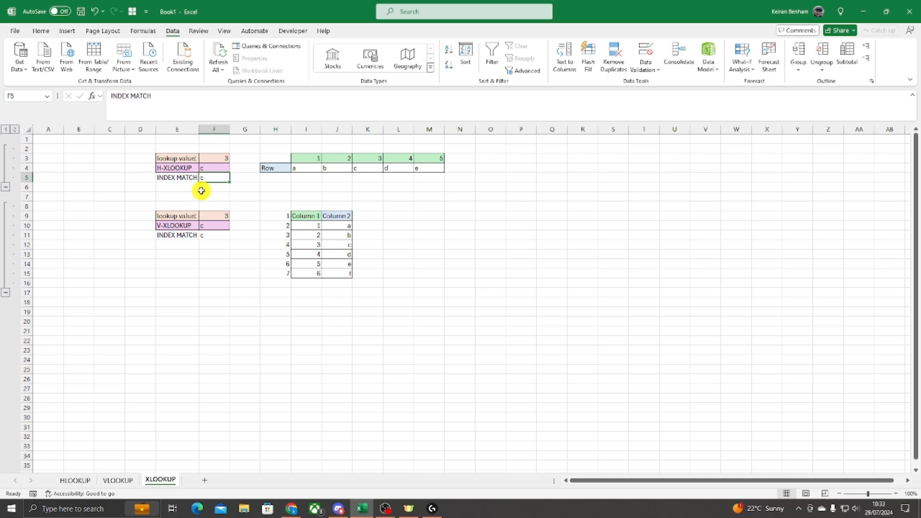